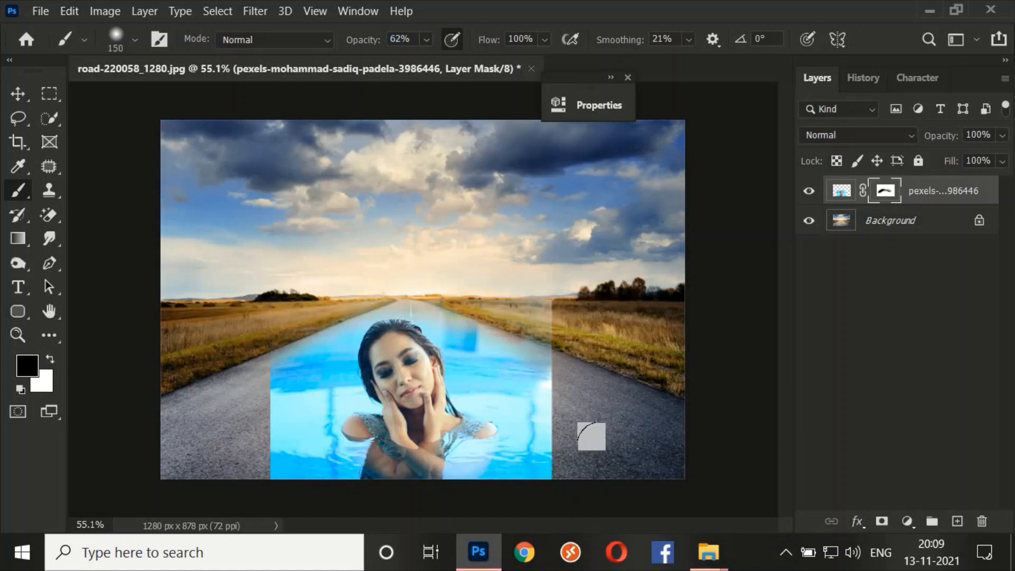
- Paint black on the woman layer's mask with a soft 62% opacity brush to hide the pool water around her
mouse_move(259, 448)
left_mouse_down()
mouse_move(404, 278)
mouse_move(508, 284)
mouse_move(458, 300)
mouse_move(535, 427)
mouse_move(341, 308)
left_mouse_up()
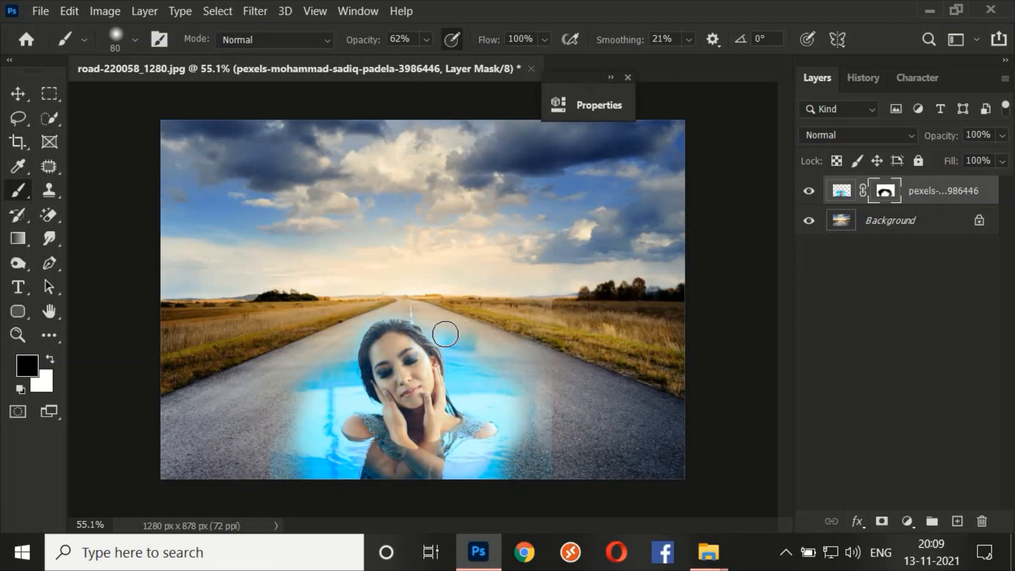
mouse_move(279, 421)
left_mouse_down()
mouse_move(460, 426)
mouse_move(556, 482)
left_mouse_up()
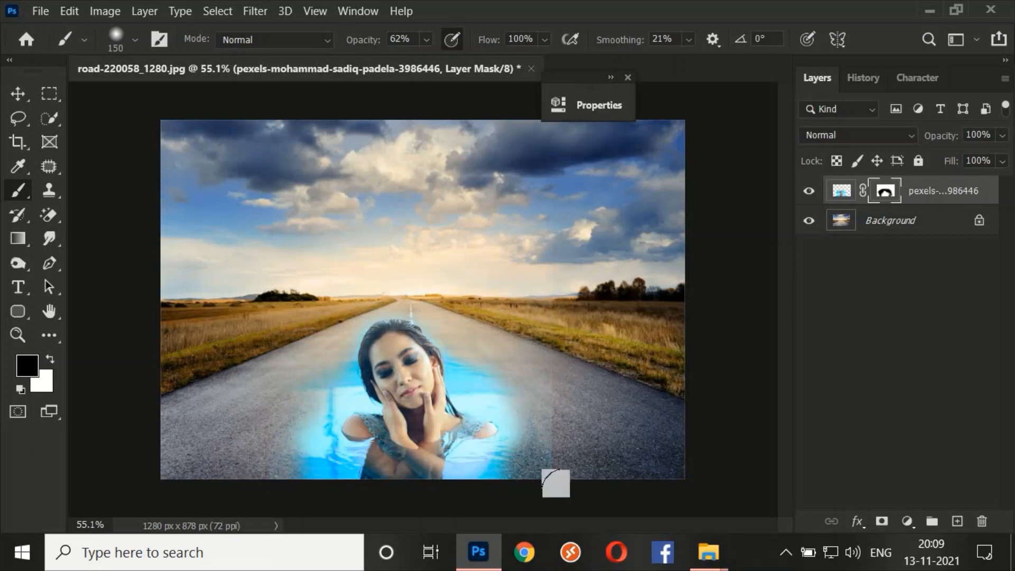
- Try a Color Balance adjustment clipped to the woman layer with Midtones at -4, -55 and -22, and delete it
left_click(908, 521)
left_click(952, 364)
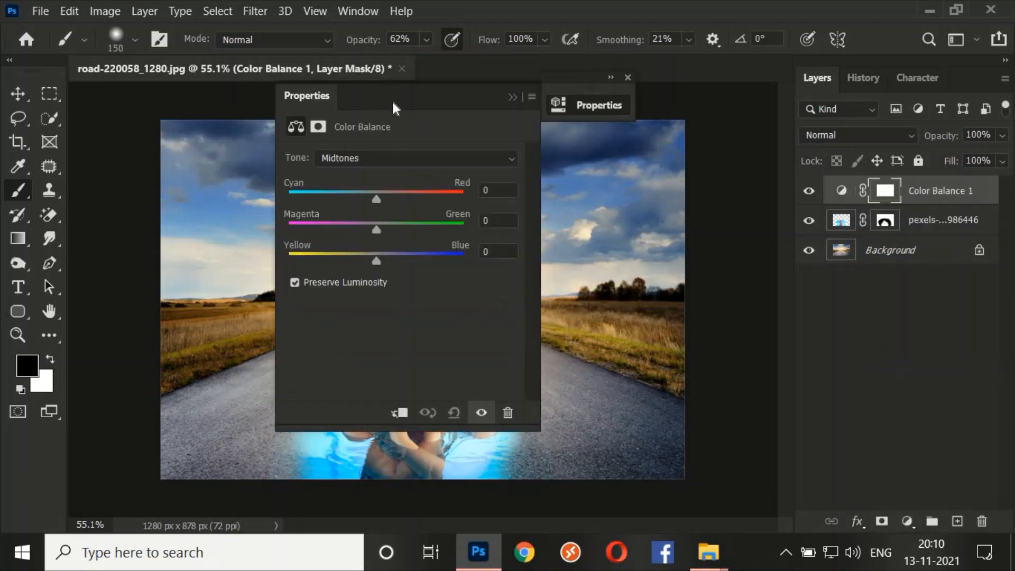
left_click(682, 429)
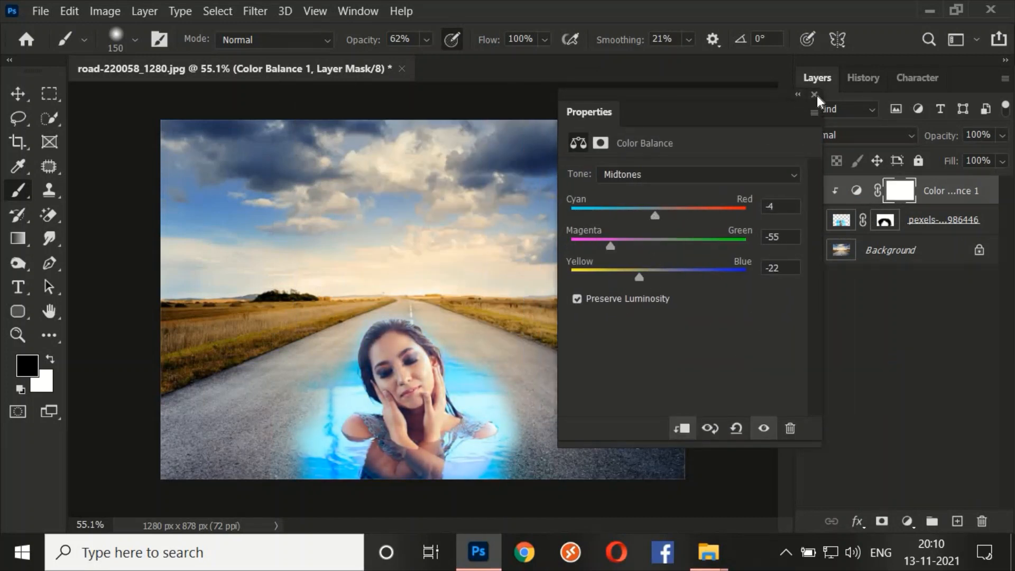
left_click(790, 429)
key("Return")
- Try another clipped Color Balance adjustment that shifts the woman layer towards blue and green, and delete it
left_click(908, 521)
left_click(883, 365)
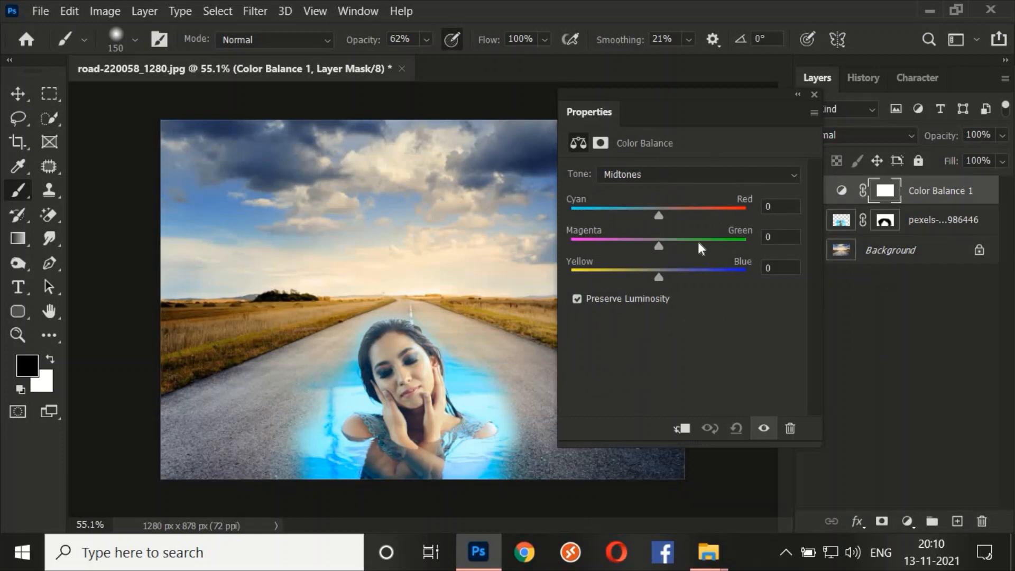
left_click(682, 429)
left_click_drag(690, 277, 725, 276)
left_click_drag(659, 246, 737, 258)
left_click(790, 428)
key("Return")
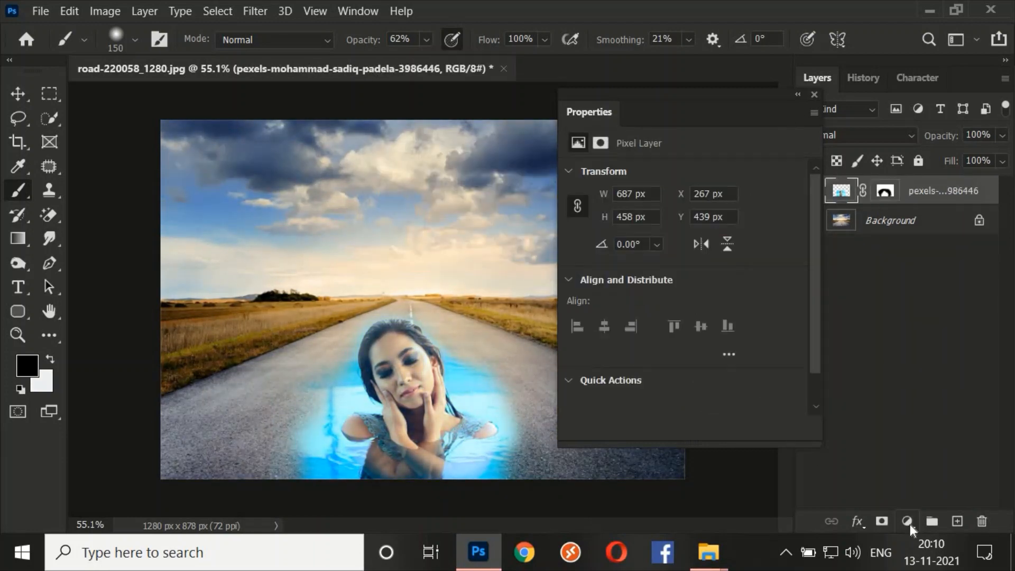
- Add a Color Lookup layer and a clipped Hue/Saturation adjustment with Cyans at Saturation -100 and Lightness +1
left_click(908, 522)
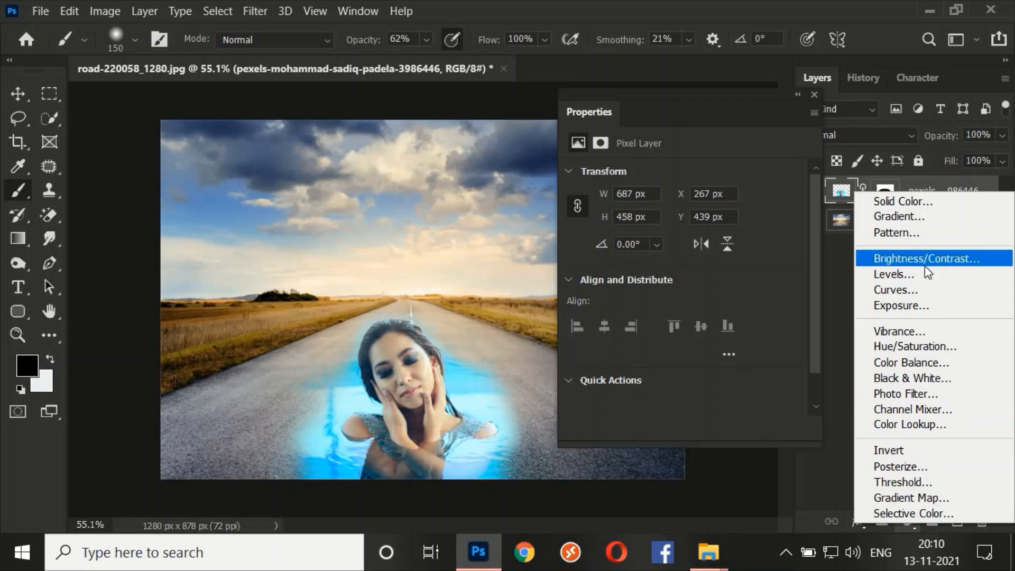
left_click(942, 424)
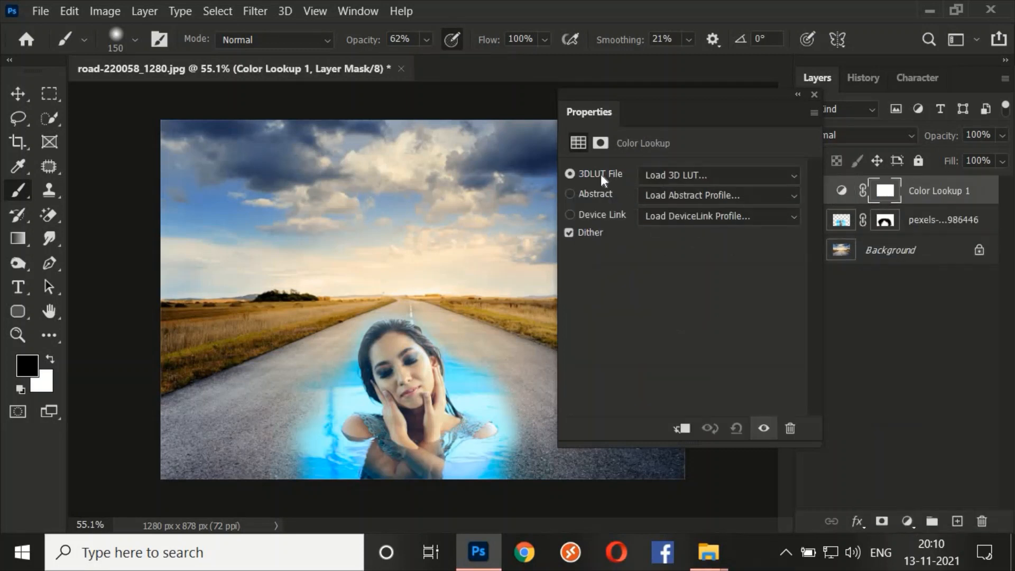
left_click(908, 522)
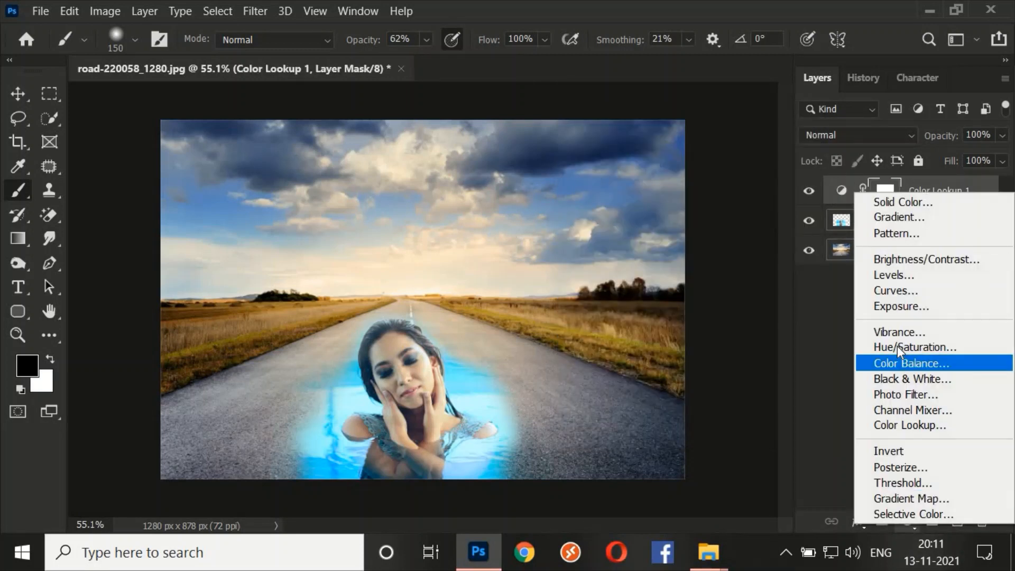
left_click(897, 346)
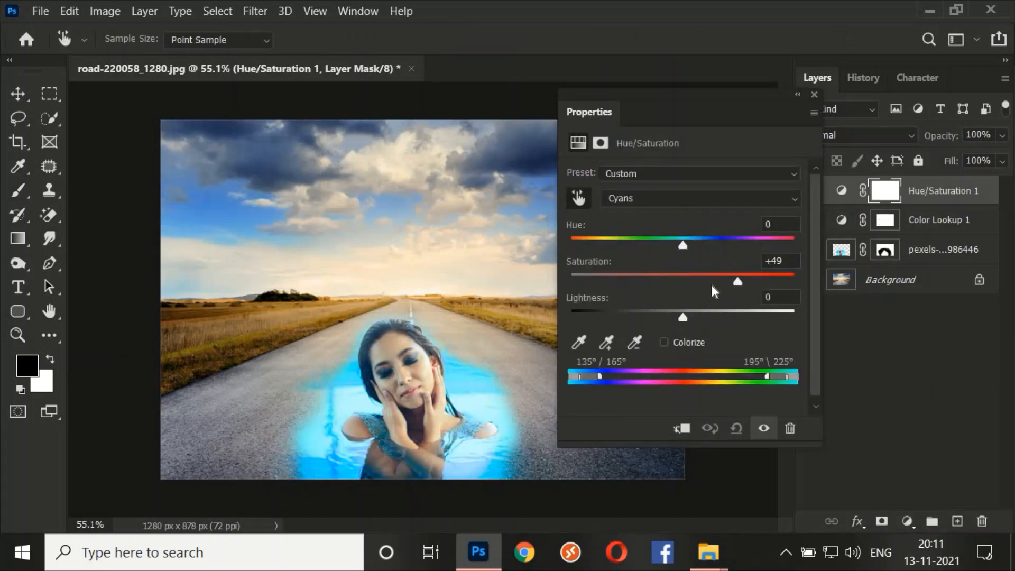
left_click_drag(646, 316, 684, 329)
left_click(683, 429)
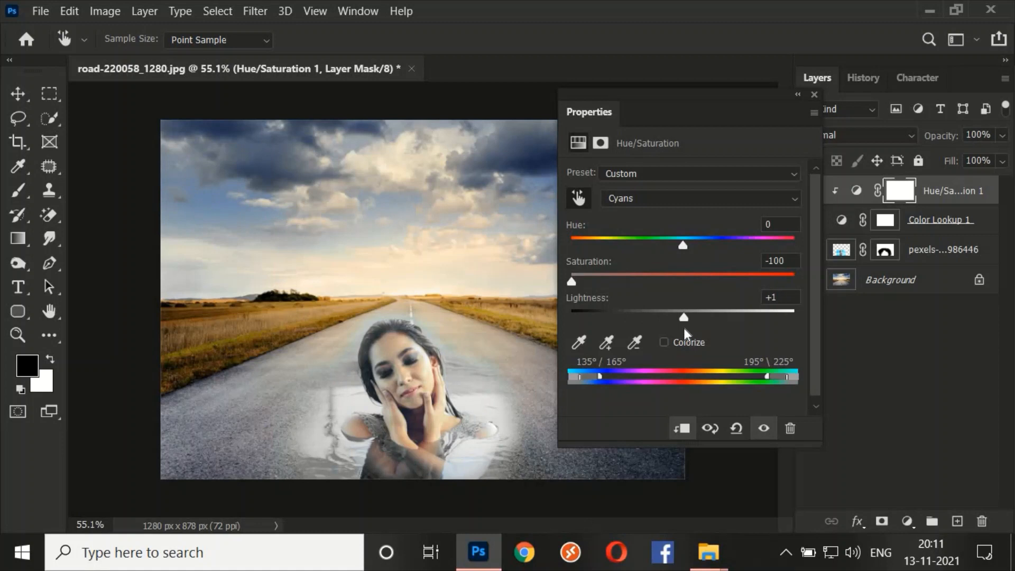
- Clip the Hue/Saturation adjustment directly above the woman layer and hide the Color Lookup layer
left_click(798, 95)
left_click(809, 220)
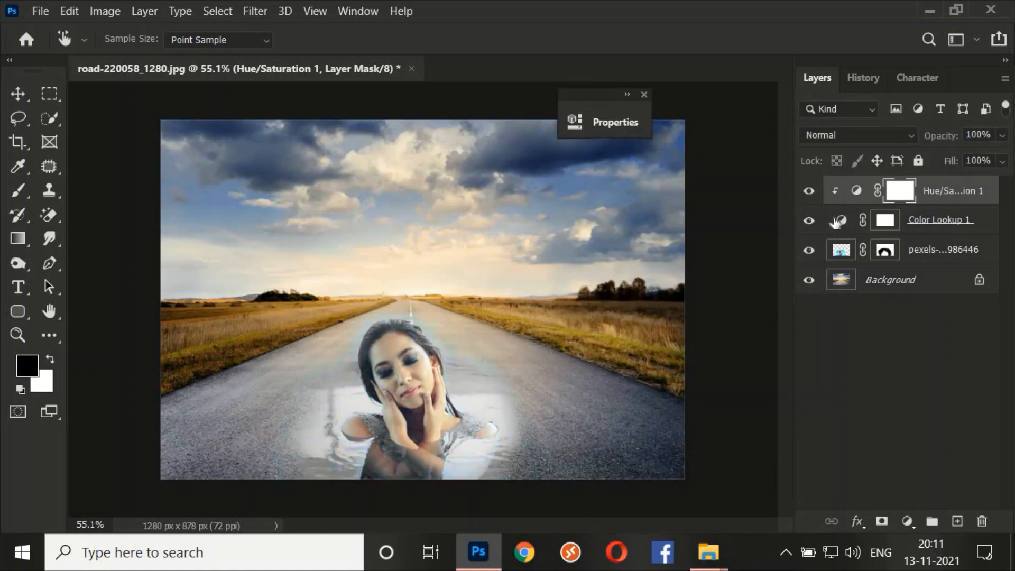
left_click(843, 232, "alt")
left_click_drag(855, 194, 858, 227)
left_click(809, 195)
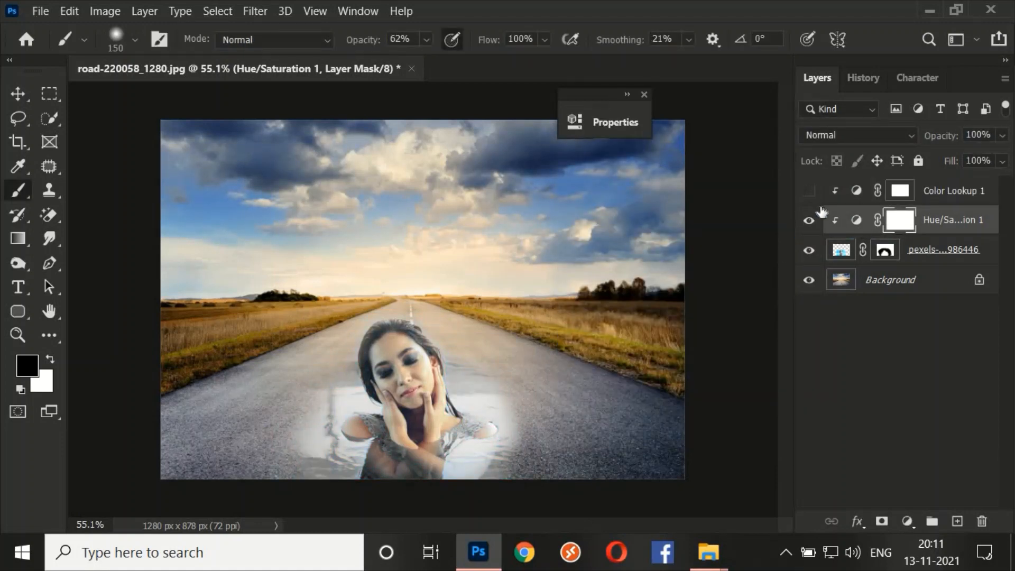
- Delete the Color Lookup layer and merge the Hue/Saturation adjustment with the woman layer
left_click_drag(995, 507, 982, 522)
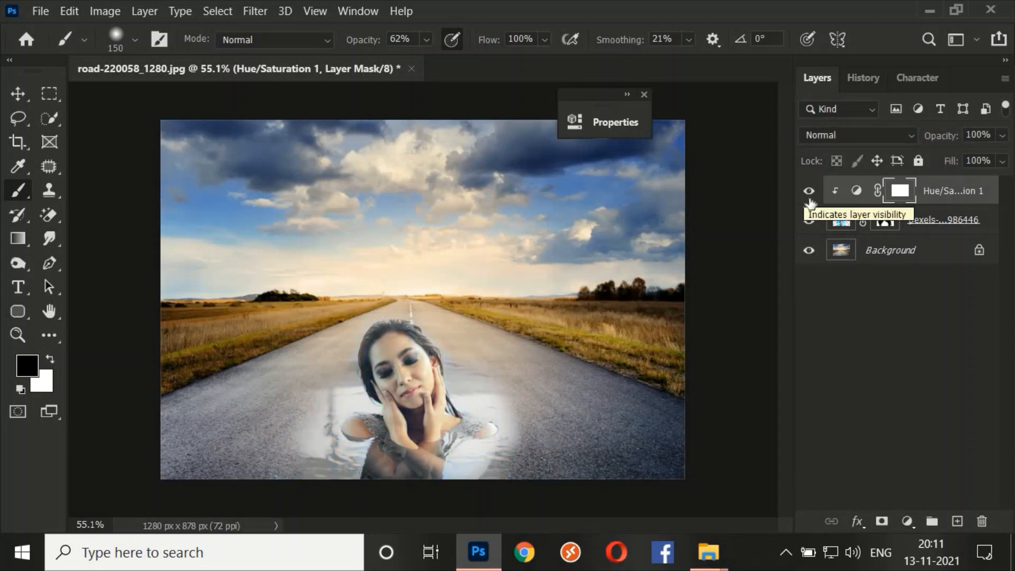
left_click(924, 239)
key("ctrl+e")
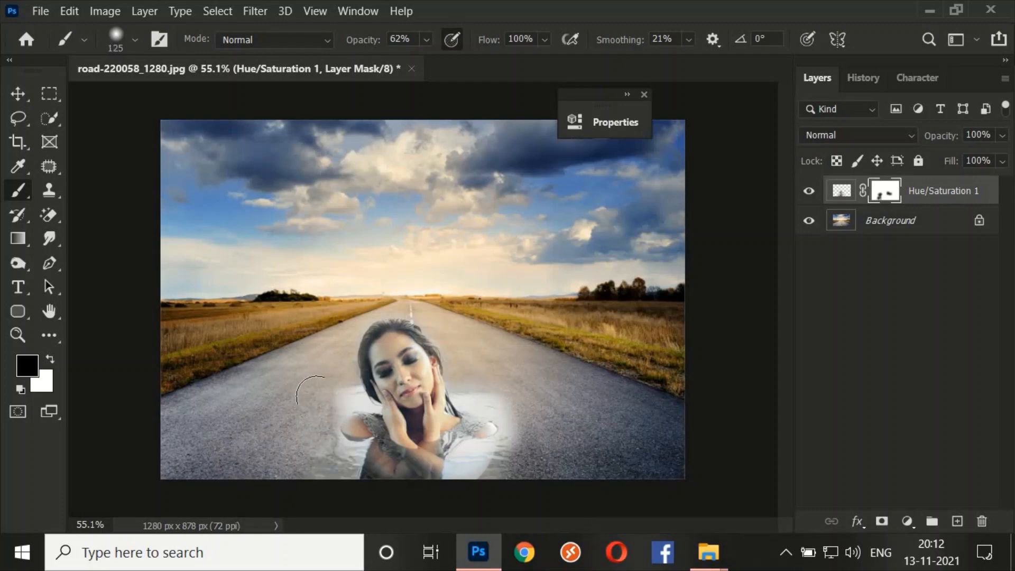
- Switch to File Explorer and place the photo of the tattooed woman in water (6299997) from the Pixels folder
mouse_move(708, 553)
left_click(607, 481)
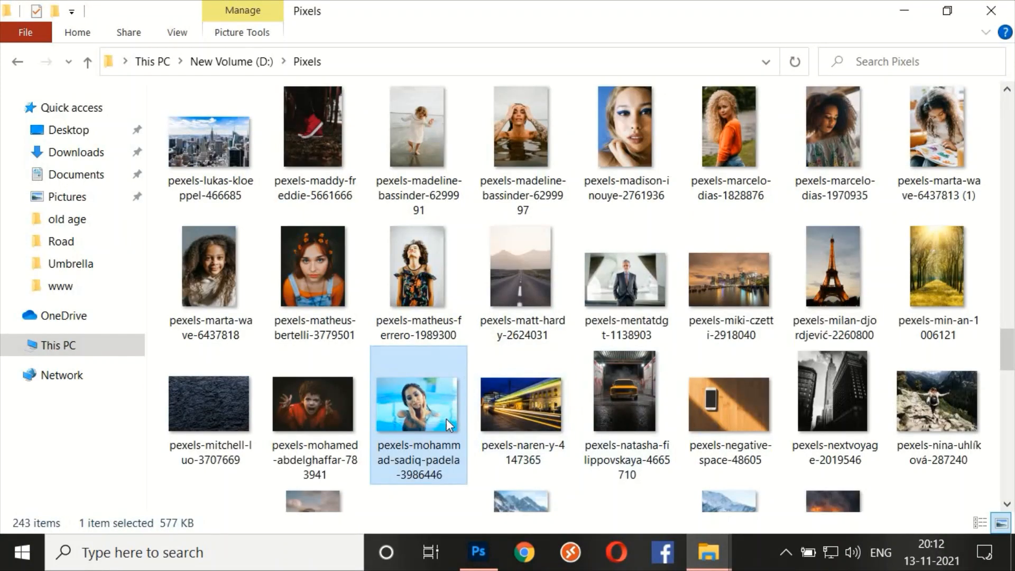
scroll(508, 424, "up", 4)
left_click_drag(531, 431, 546, 356)
key("Return")
- Add a layer mask to the tattooed woman's photo and try brushing out its pale sky
left_click(882, 522)
left_click_drag(413, 183, 293, 176)
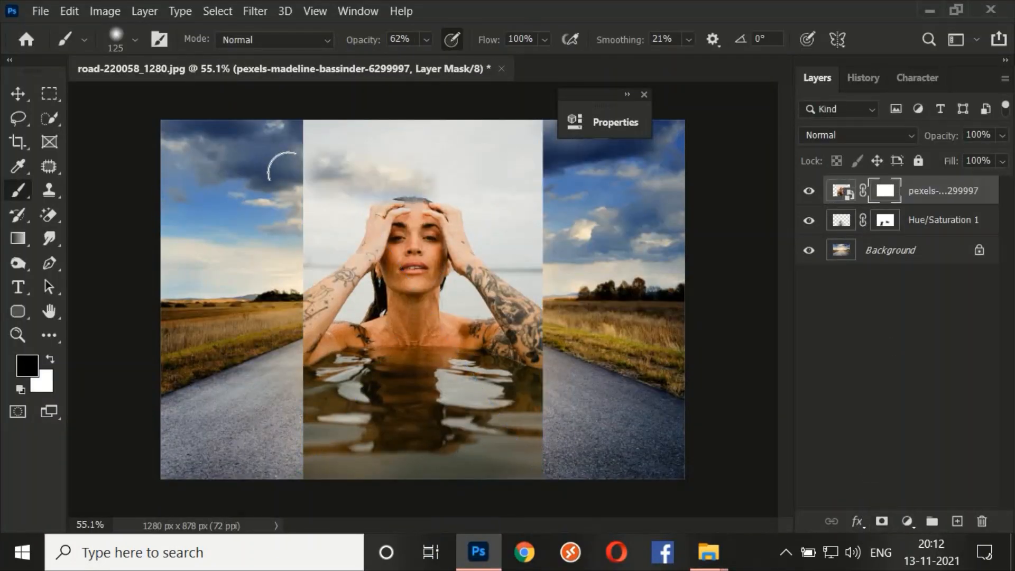
key("backslash")
key("backslash")
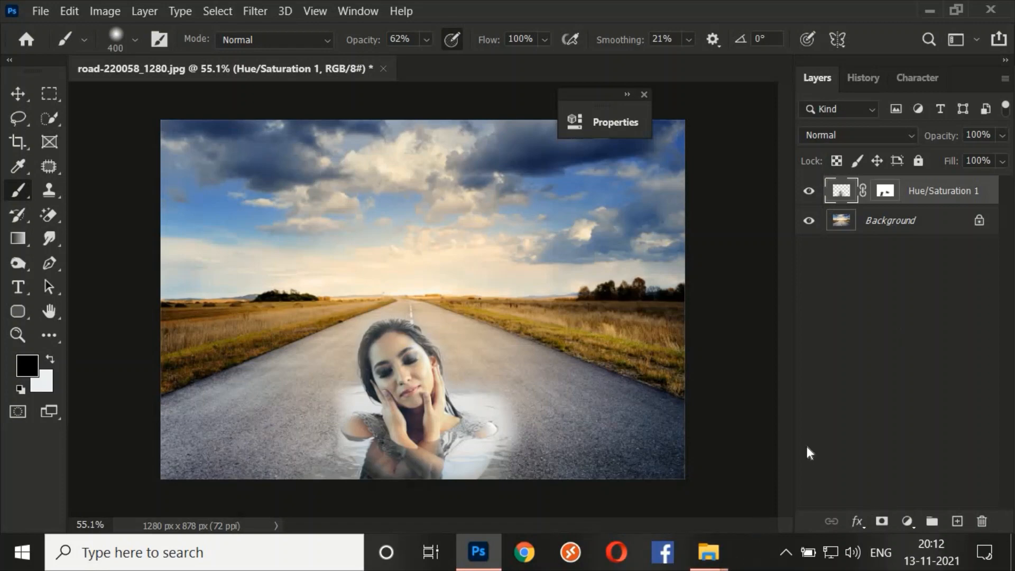
- Place the blue pool photo of the woman (3986446) from File Explorer into the composite and rasterize its layer
left_click(709, 552)
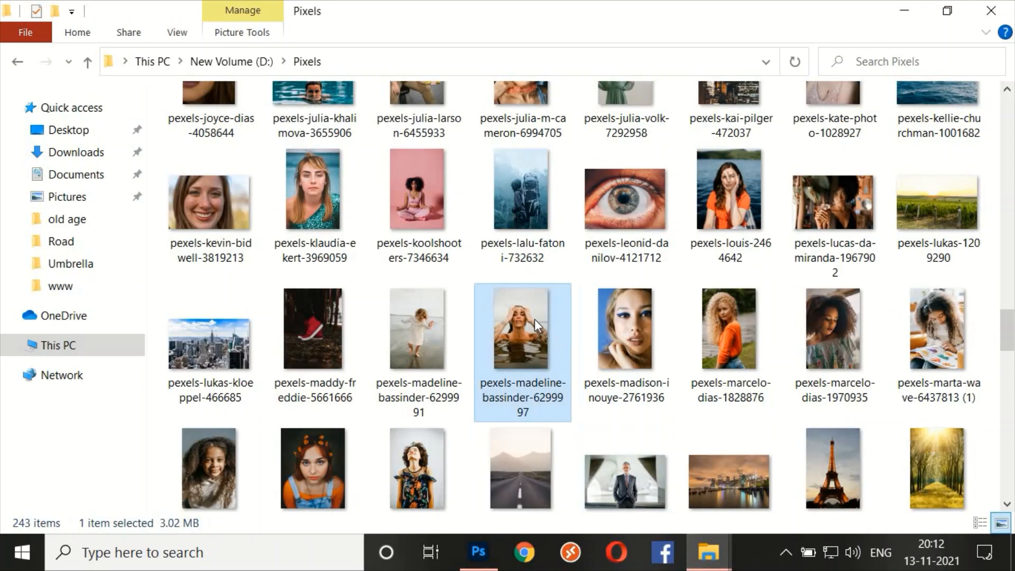
scroll(532, 333, "down", 5)
scroll(529, 348, "up", 2)
left_click_drag(421, 156, 515, 382)
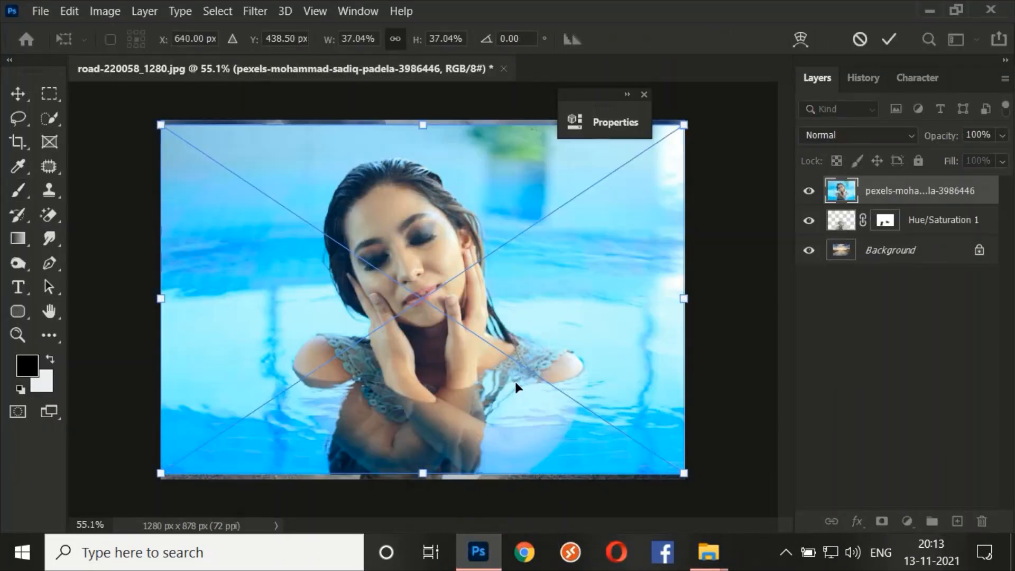
key("Return")
right_click(886, 194)
left_click(862, 345)
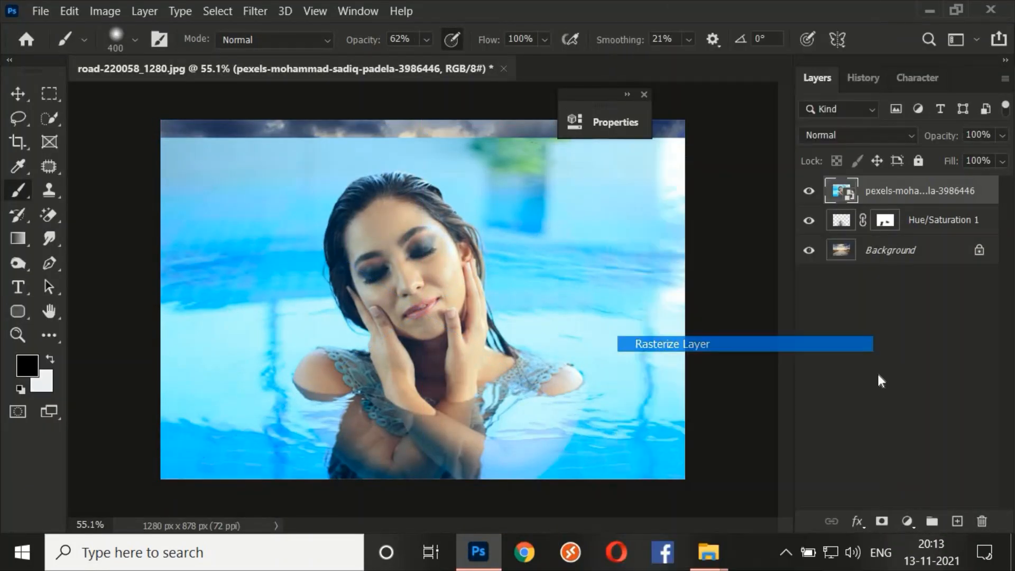
- Mask out part of the blue pool photo and scale it to 38.82% over the woman on the road
left_click(882, 521)
mouse_move(624, 233)
left_mouse_down()
mouse_move(410, 365)
mouse_move(227, 183)
left_mouse_up()
key("ctrl+t")
left_click_drag(685, 139, 365, 353)
left_click_drag(291, 452, 439, 461)
- Try flipping the scaled blue pool photo horizontally, and undo the flip
right_click(394, 415)
left_click(457, 407)
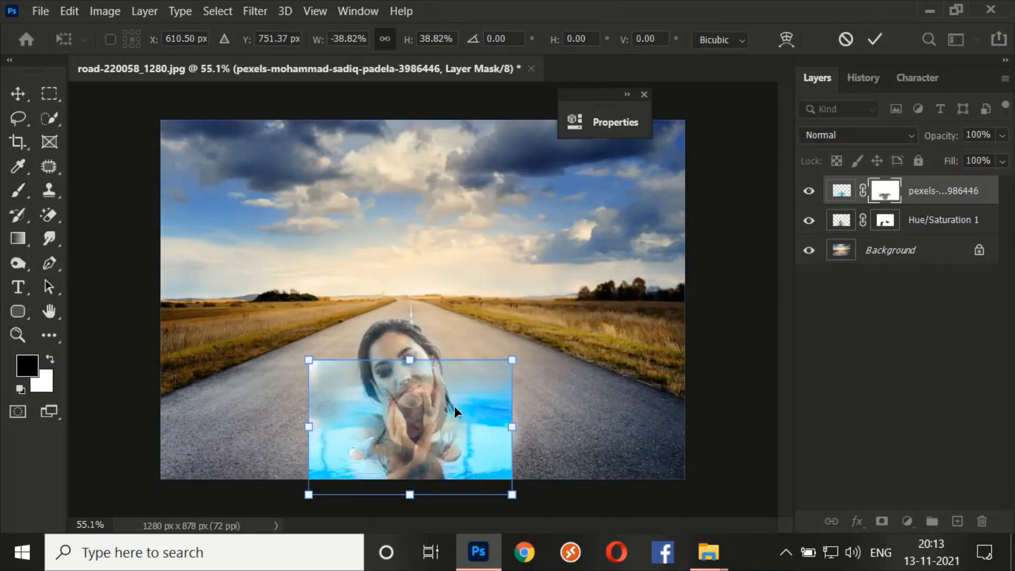
key("ctrl+z")
- Try warping the blue pool photo by pulling its lower corners and one upper corner outward across the road
right_click(436, 383)
left_click(492, 170)
left_click_drag(512, 450, 664, 514)
left_click_drag(513, 496, 495, 535)
left_click_drag(309, 496, 152, 539)
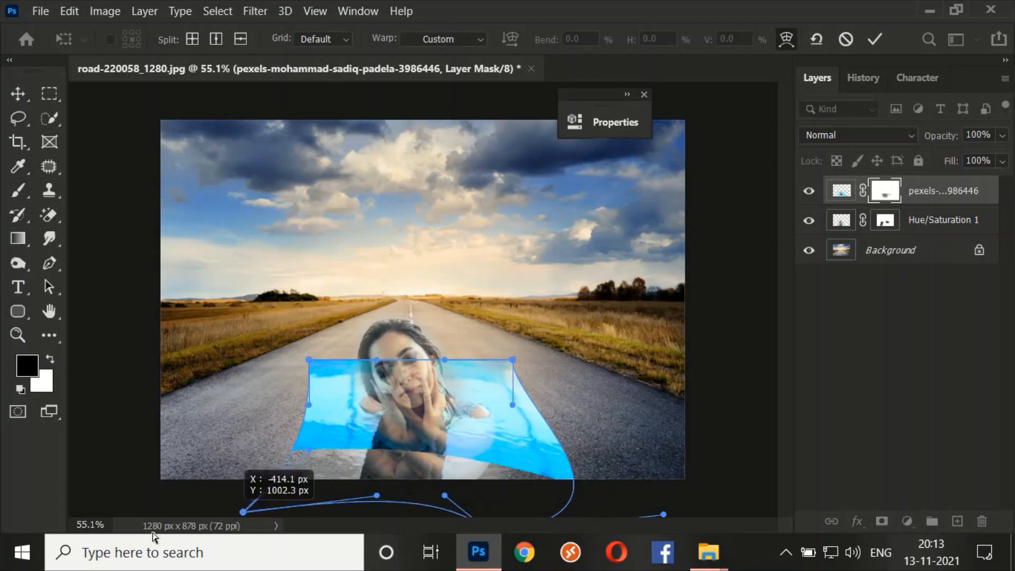
left_click_drag(512, 360, 638, 352)
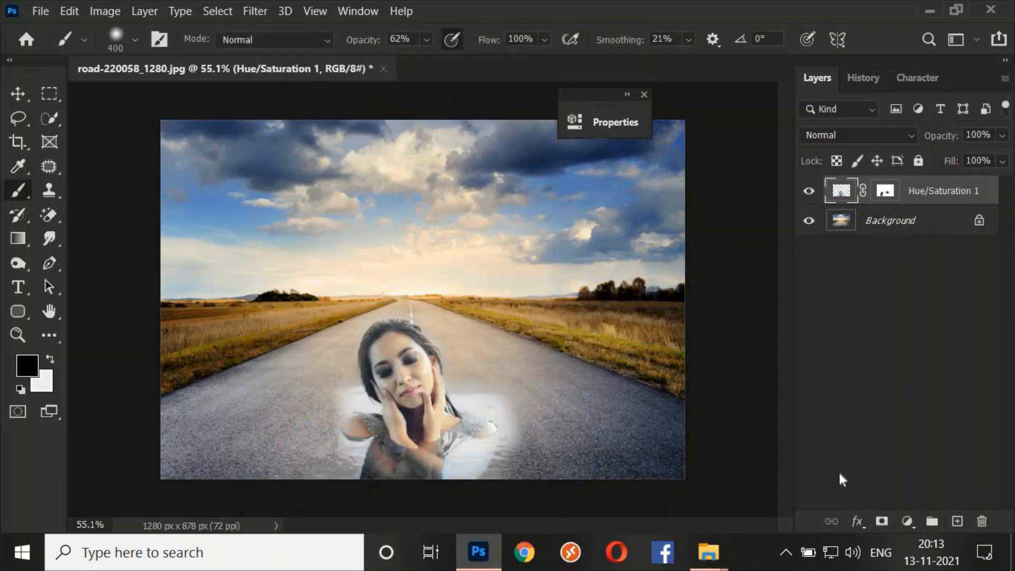
- Place the photo of the swimmer in front of the villa (3655906) from the Pixels folder in File Explorer
left_click(709, 553)
left_click(665, 490)
scroll(568, 248, "up", 3)
scroll(567, 248, "up", 5)
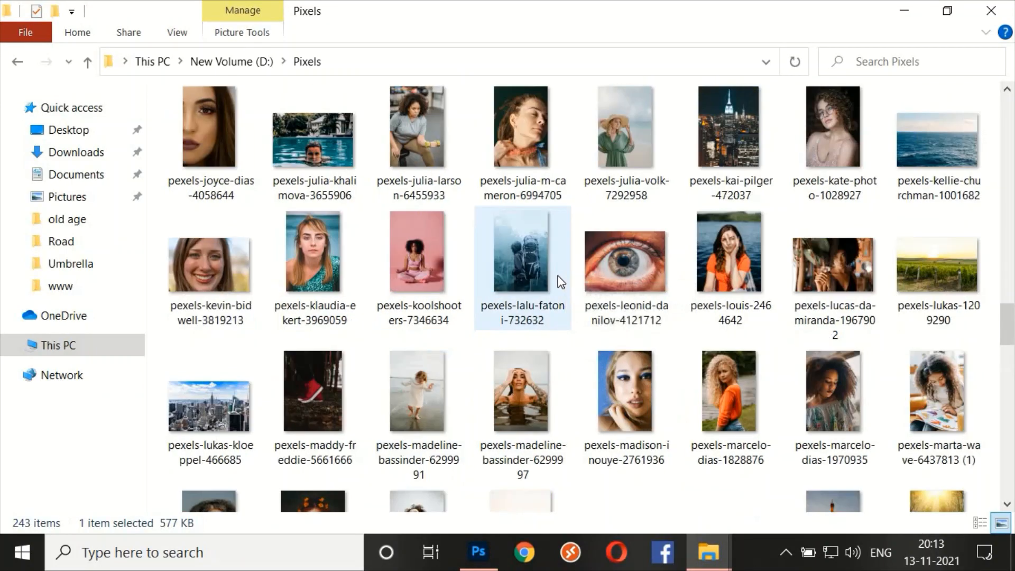
left_click_drag(297, 136, 585, 209)
key("Return")
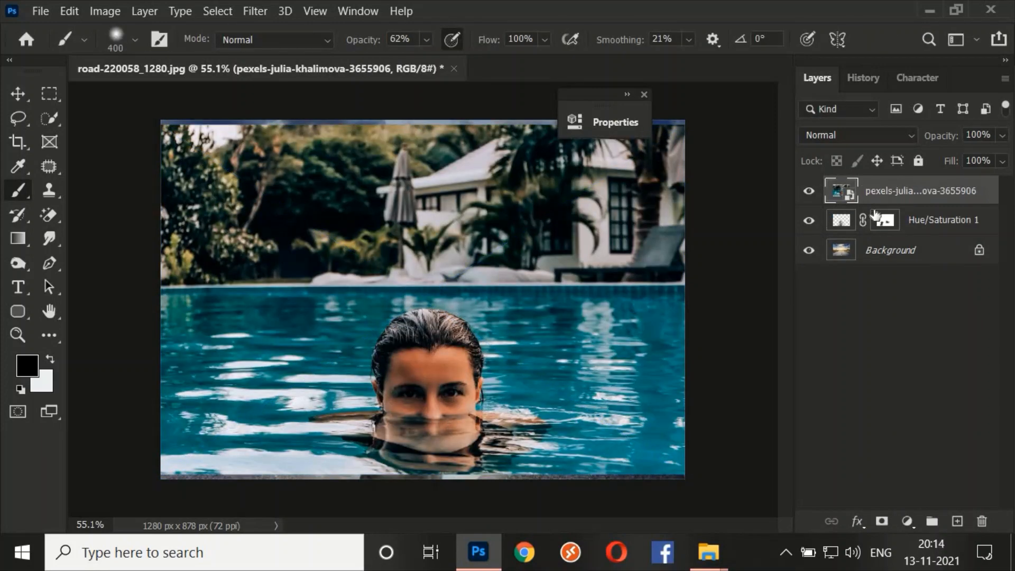
- Rasterize the villa pool photo and position it at full canvas width over the lower part of the image
right_click(882, 195)
left_click(682, 344)
key("ctrl+t")
left_click_drag(685, 125, 476, 264)
left_click_drag(402, 412, 398, 426)
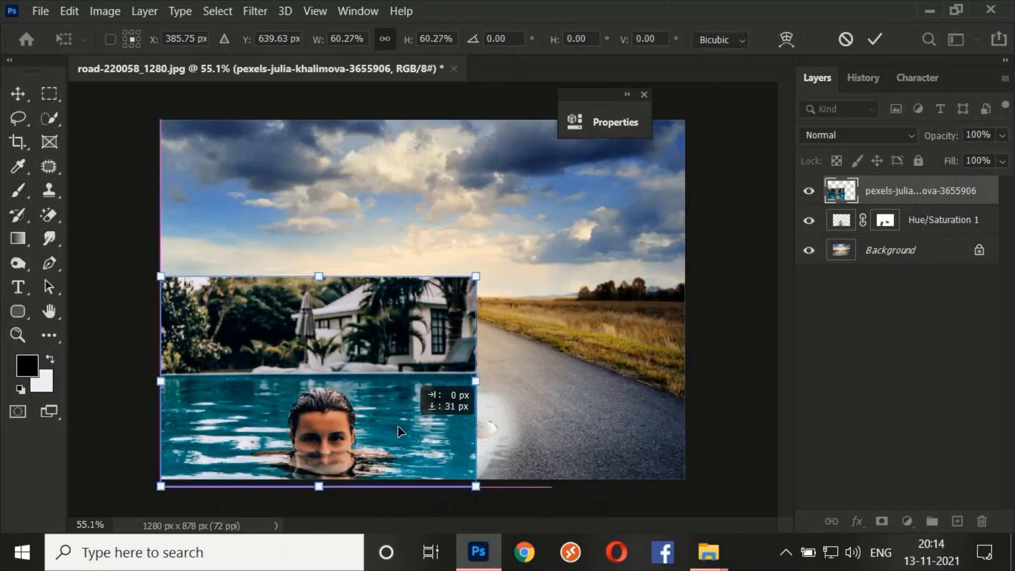
left_click_drag(477, 382, 684, 377)
key("Return")
- Add a layer mask to the villa pool photo and set the layer's Fill to 75%
left_click(883, 521)
left_click_drag(951, 161, 934, 161)
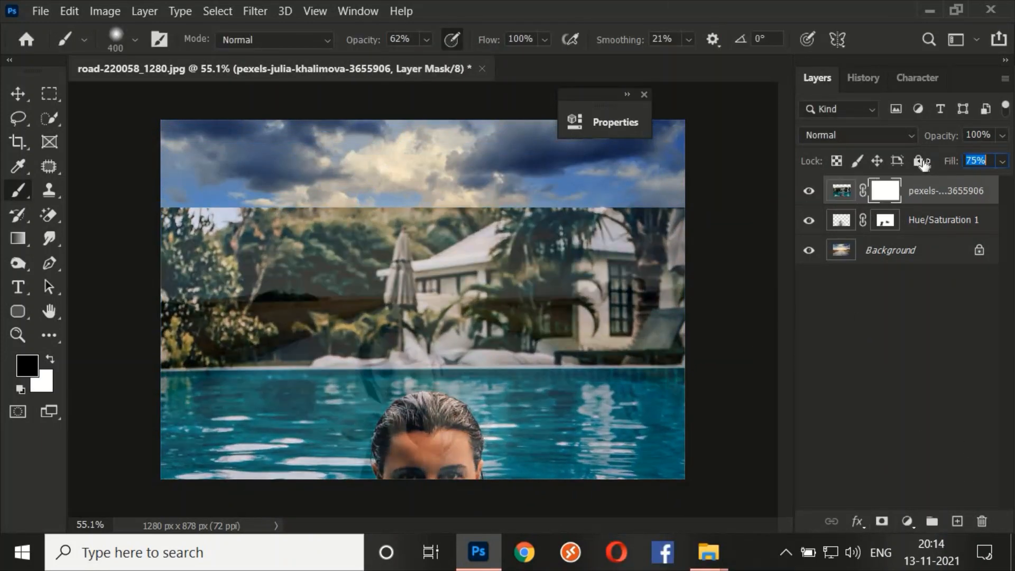
- Move the villa pool photo up so its waterline meets the road's horizon
key("ctrl+t")
left_click_drag(560, 383, 555, 334)
key("Return")
- Paint black on the villa pool layer's mask at 94% brush opacity to uncover the woman, sky and fields
mouse_move(421, 362)
left_mouse_down()
mouse_move(394, 418)
mouse_move(474, 439)
mouse_move(386, 439)
left_mouse_up()
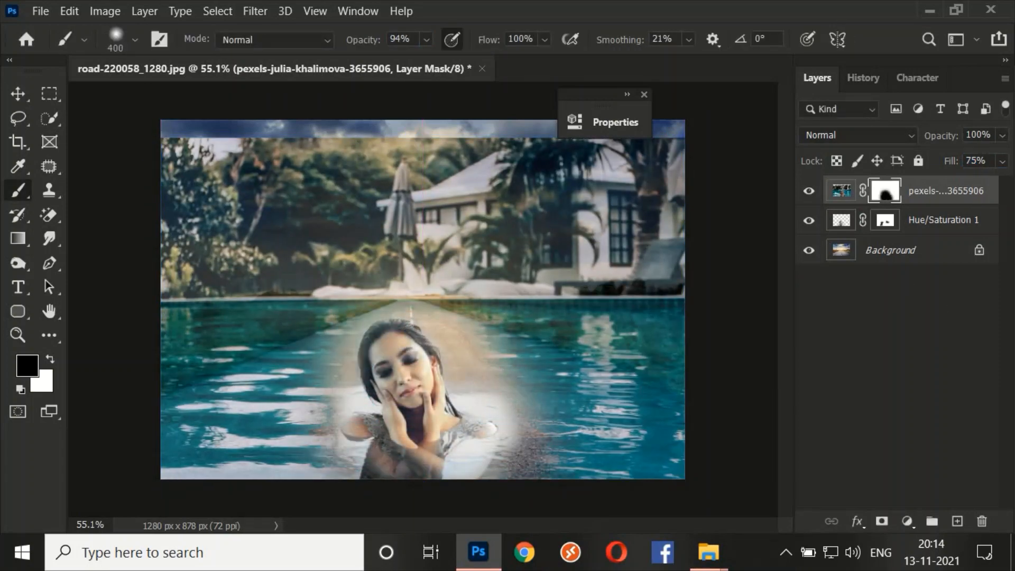
mouse_move(217, 203)
left_mouse_down()
mouse_move(584, 215)
mouse_move(317, 246)
mouse_move(545, 246)
mouse_move(233, 291)
mouse_move(269, 310)
left_mouse_up()
left_click_drag(544, 280, 661, 302)
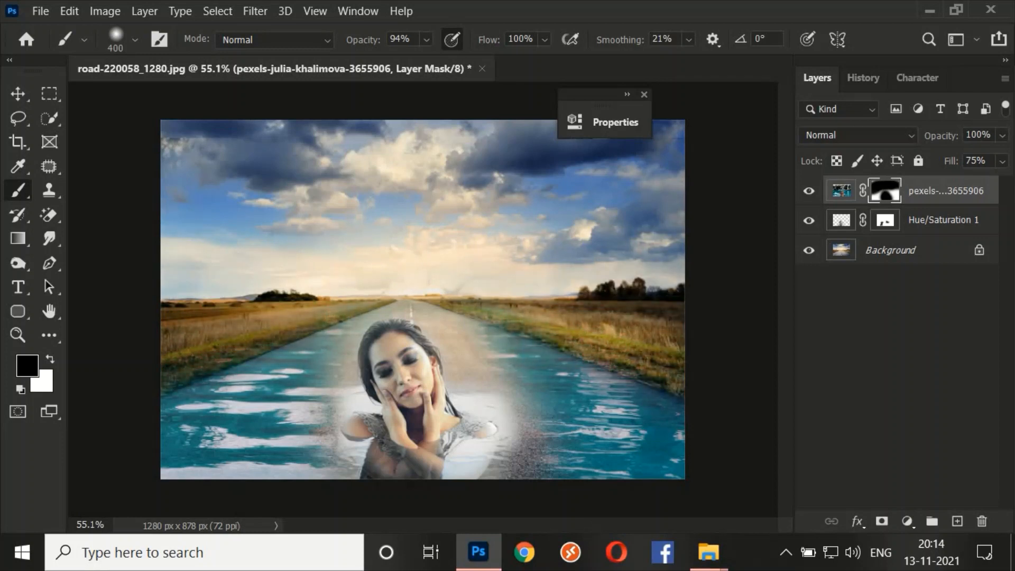
- Clean the pool layer's mask along the grass verge and horizon, and restore water on the road beside the woman
left_click_drag(228, 322, 172, 360)
left_click_drag(365, 270, 450, 270)
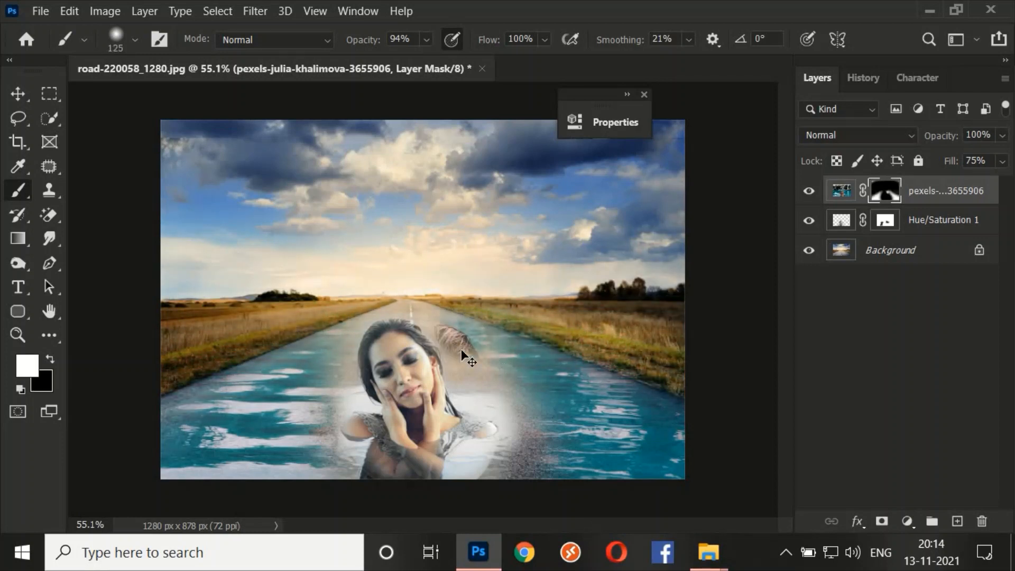
mouse_move(461, 349)
left_mouse_down()
mouse_move(423, 328)
mouse_move(309, 368)
left_mouse_up()
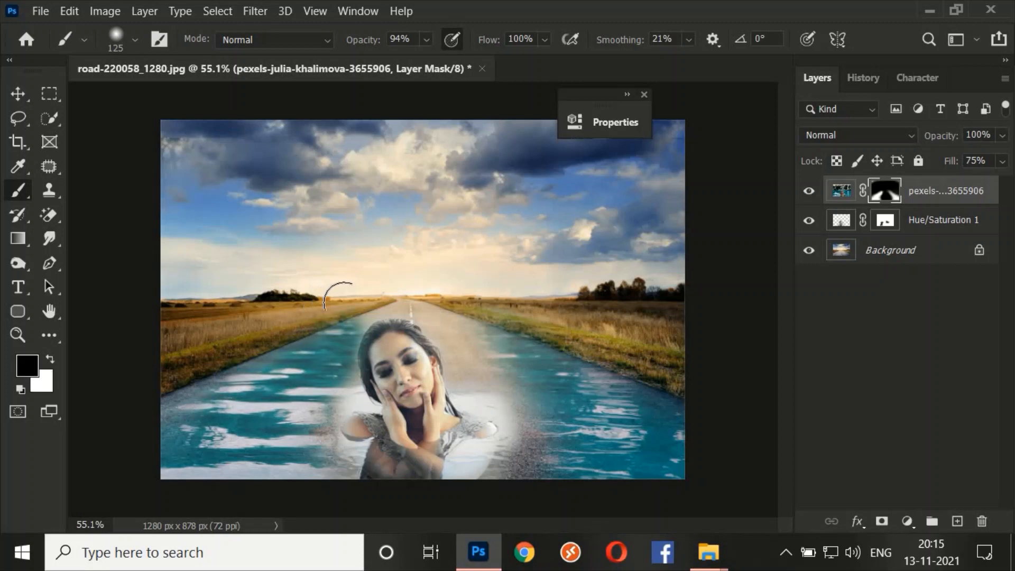
key("x")
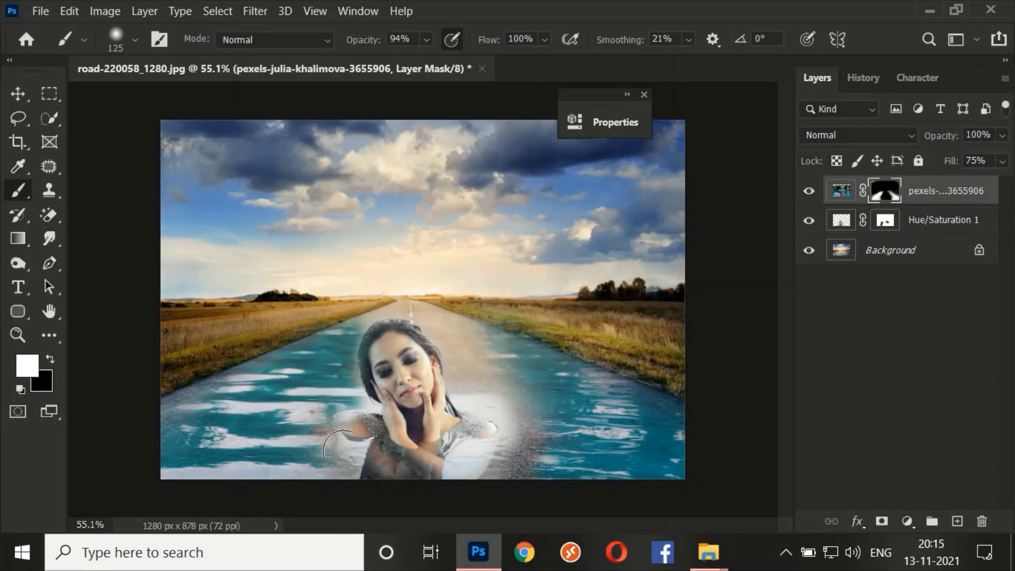
- Try painting white on the pool layer's mask to bring water over the woman's arms and the road around her
left_click_drag(347, 452, 328, 471)
key("x")
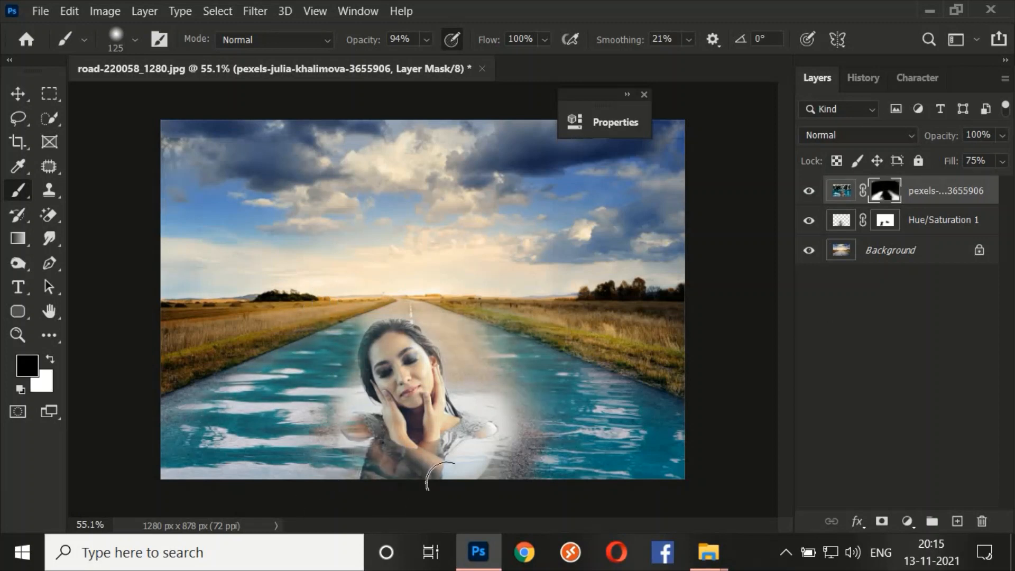
key("x")
mouse_move(445, 478)
left_mouse_down()
mouse_move(477, 423)
mouse_move(452, 423)
mouse_move(449, 407)
mouse_move(464, 520)
mouse_move(401, 415)
mouse_move(474, 389)
left_mouse_up()
key("x")
- Paint black with a 200-size brush on the pool layer's mask to uncover the woman's arms, and check against the hidden layer
key("bracketright")
key("bracketright")
key("bracketright")
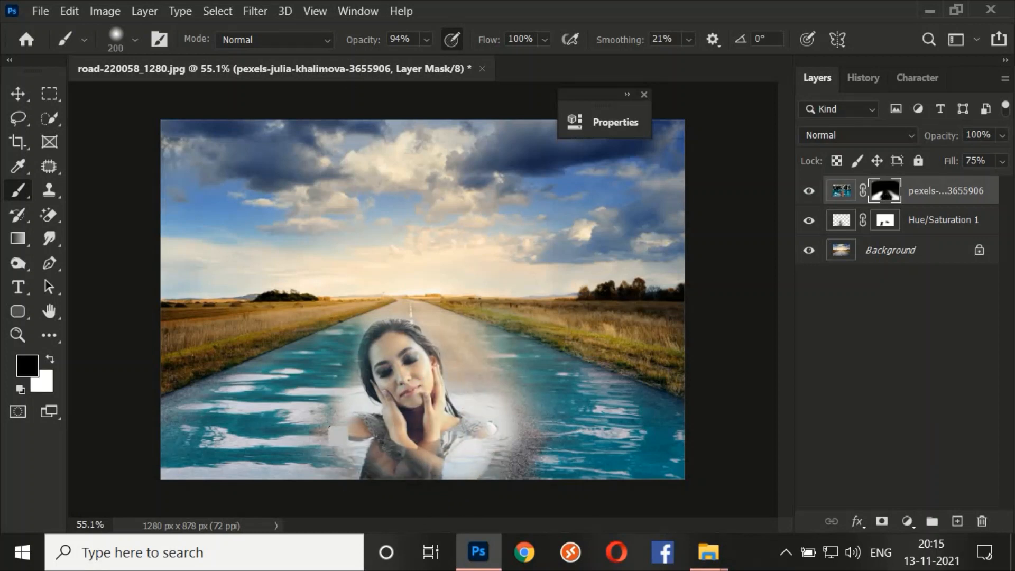
left_click(809, 194)
left_click(808, 194)
left_click(809, 193)
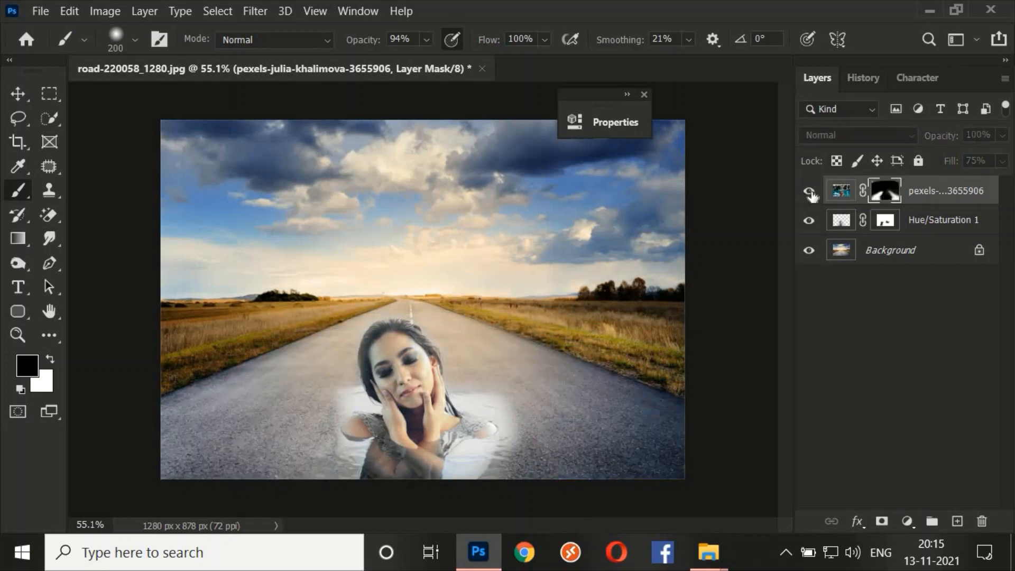
left_click(808, 194)
- Duplicate the masked pool layer, merge the two, and set the merged layer's fill to 58%
key("ctrl+j")
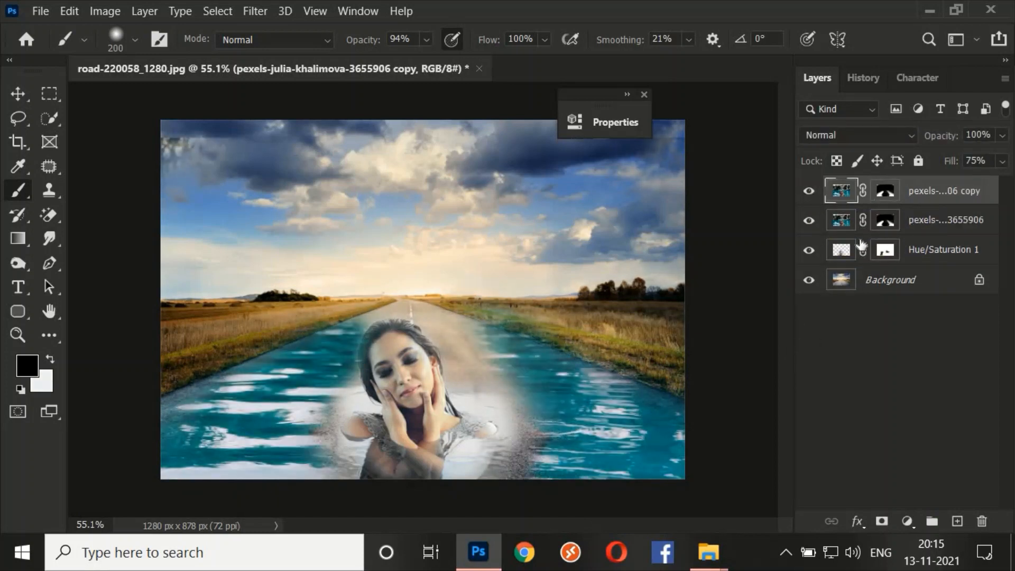
key("ctrl+e")
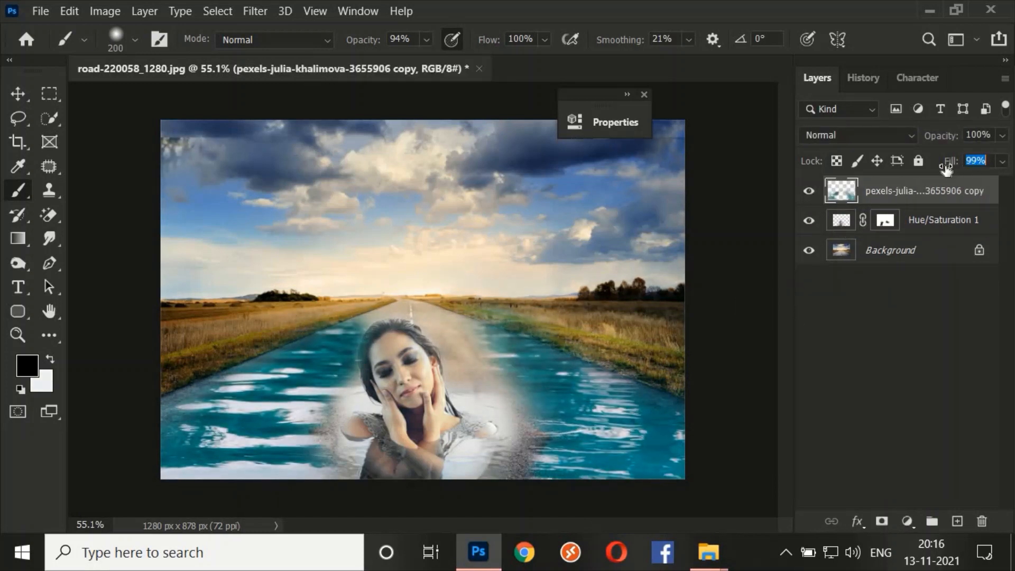
left_click_drag(947, 168, 918, 168)
- Add a Hue/Saturation adjustment above the pool water with Cyans saturation at -82 and lightness at -26
left_click(909, 523)
left_click(900, 347)
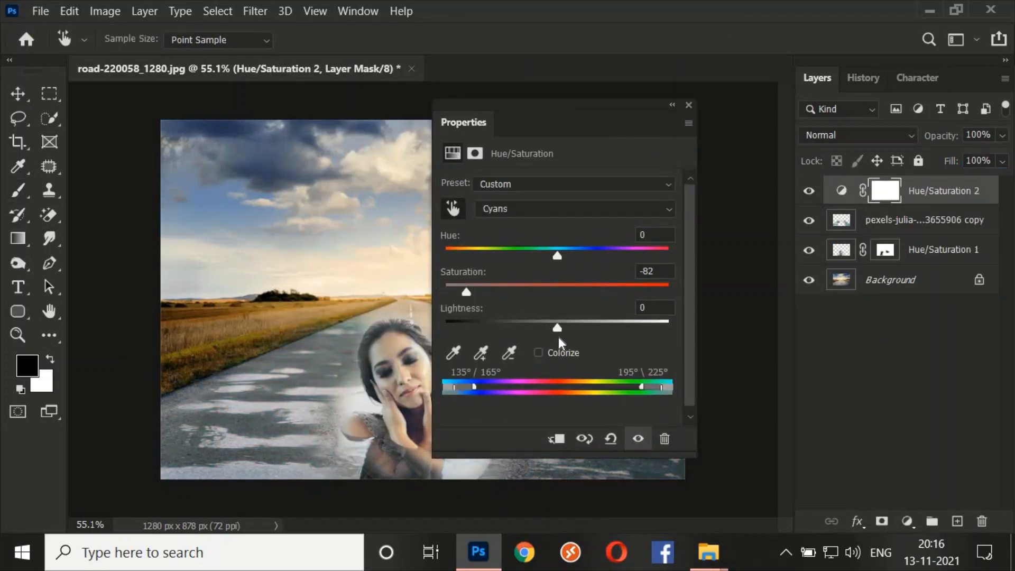
left_click_drag(558, 338, 529, 327)
left_click_drag(566, 129, 776, 127)
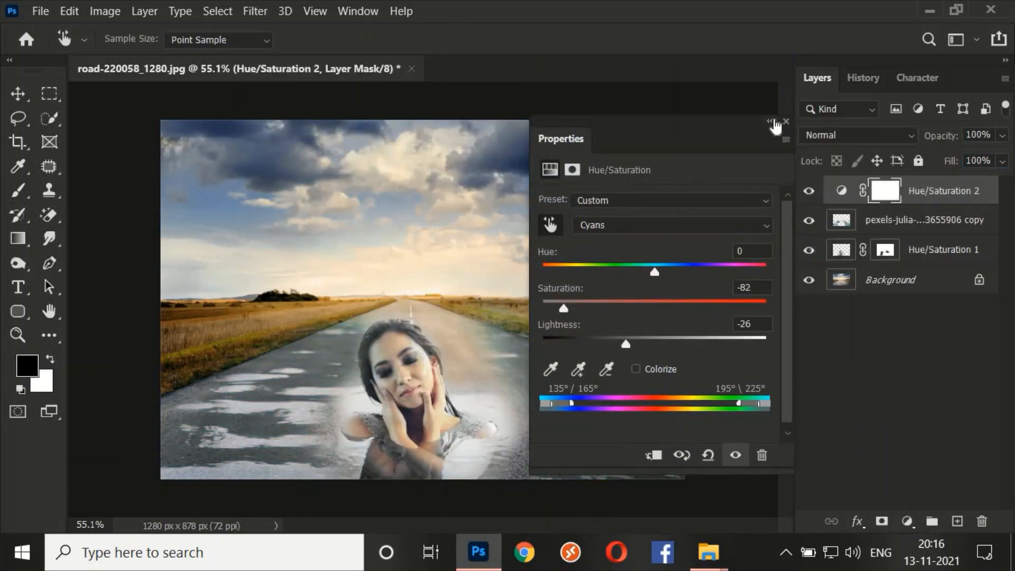
left_click(773, 123)
- Try to merge the Hue/Saturation adjustment with the pool water layer
left_click(887, 221)
left_click(921, 192)
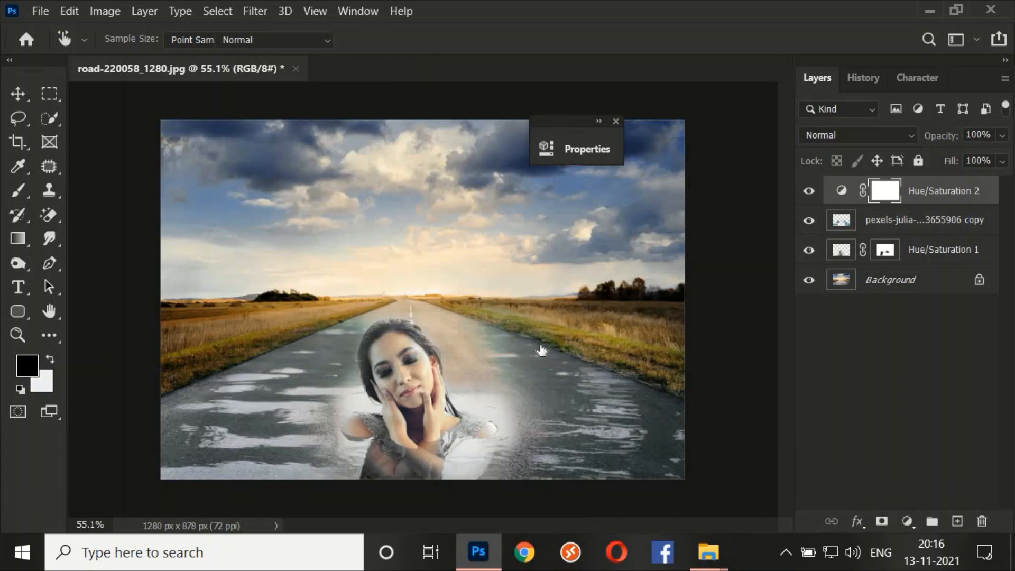
left_click(578, 149)
left_click_drag(418, 130, 878, 126)
left_click(962, 89)
left_click(899, 225, "ctrl")
key("ctrl+e")
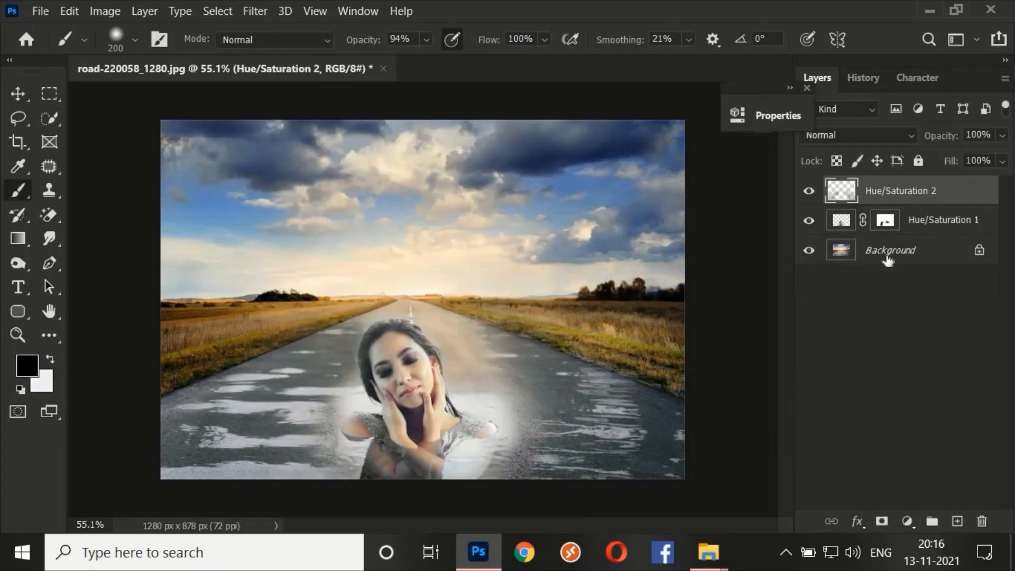
key("ctrl+z")
- Duplicate the pool water layer and merge the copy with the Hue/Saturation adjustment above it
left_click(809, 221)
left_click(809, 221)
left_click(847, 227)
key("ctrl+j")
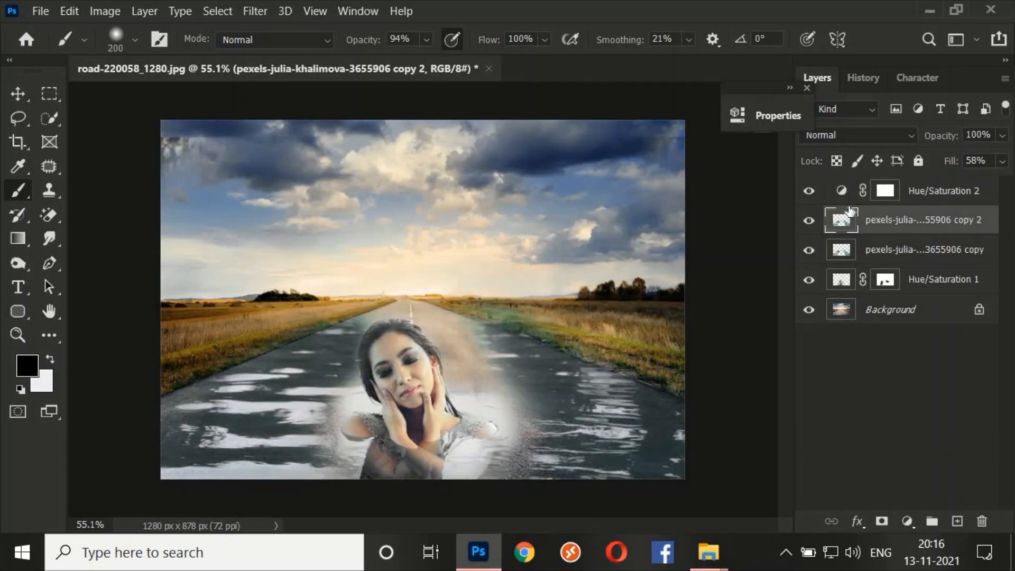
left_click(848, 196, "ctrl")
key("ctrl+e")
- Scale the unadjusted pool water layer to about 83% and place a duplicate of it lower on the road
left_click(869, 221)
key("ctrl+t")
left_click_drag(685, 134, 608, 207)
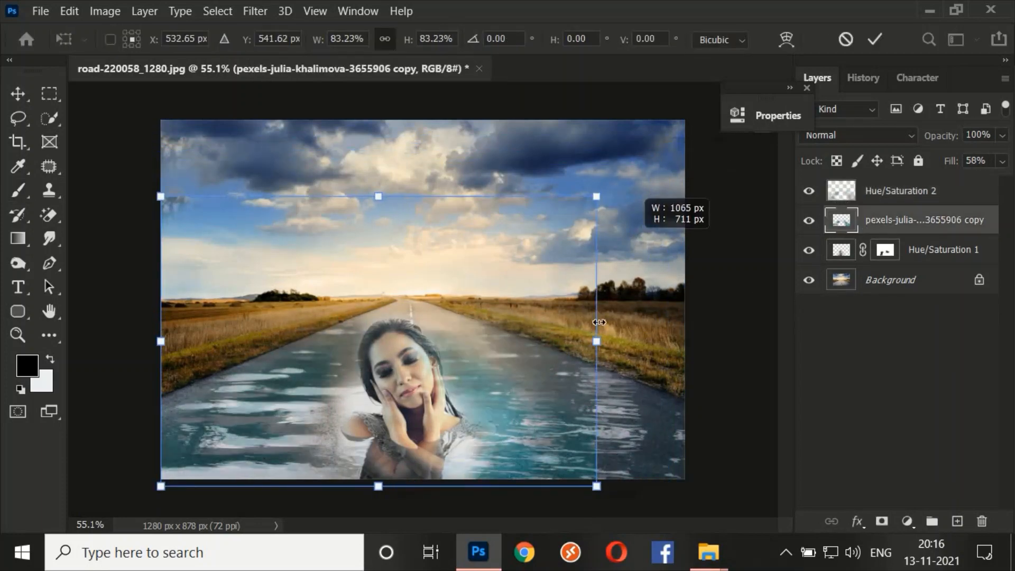
mouse_move(406, 414)
left_mouse_down()
mouse_move(468, 439)
mouse_move(474, 463)
left_mouse_up()
key("Return")
key("ctrl+j")
key("ctrl+t")
key("Return")
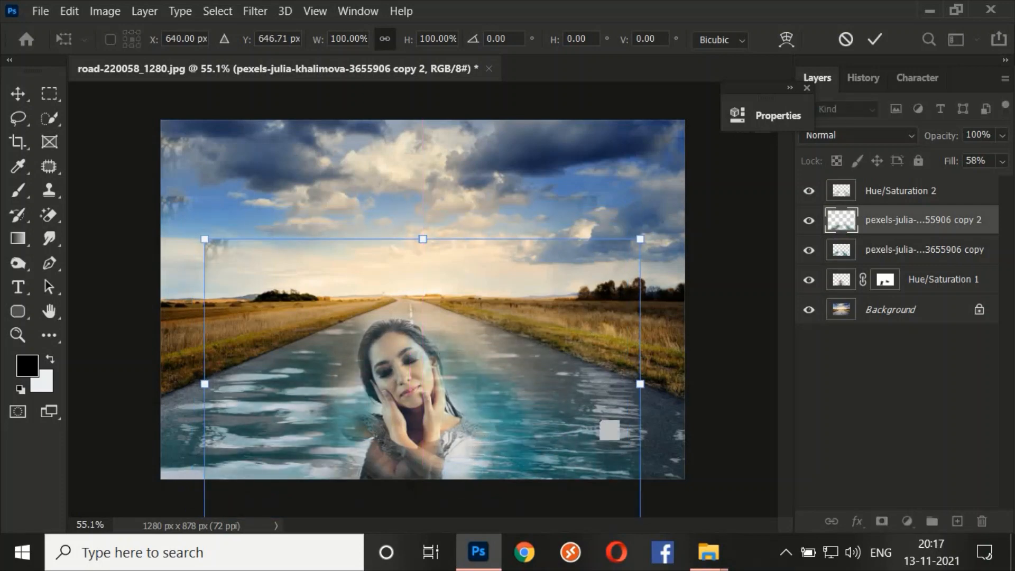
- Shift the original scaled water layer slightly right and down, and merge it with its duplicate
left_click(873, 249)
key("t")
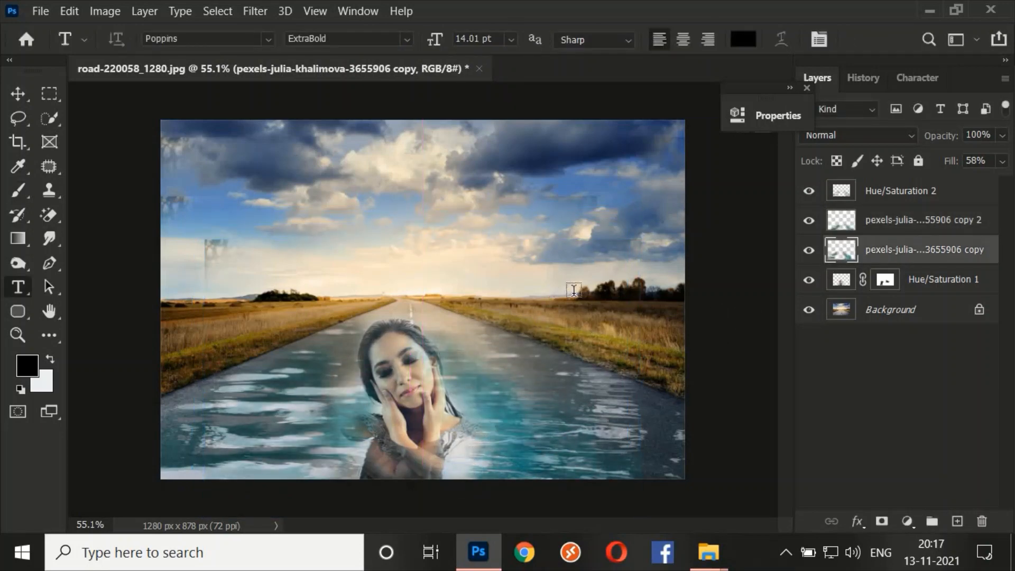
key("ctrl+t")
left_click_drag(505, 420, 518, 429)
key("Return")
left_click(863, 227, "shift")
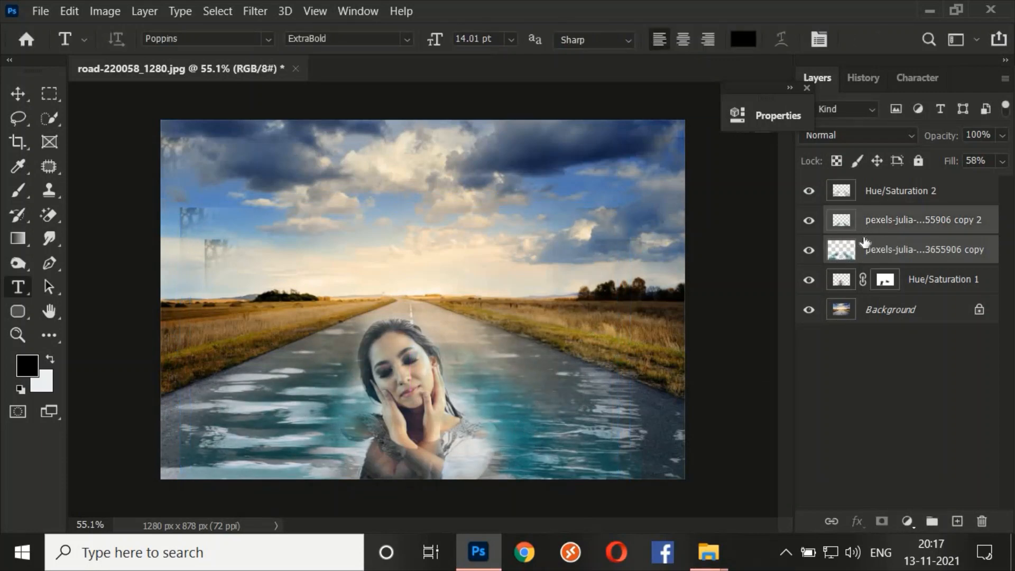
key("ctrl+e")
- Darken and desaturate the merged water with a clipped Hue/Saturation adjustment at lightness -8, and merge the adjustment into it
key("i")
left_click(908, 522)
left_click(900, 356)
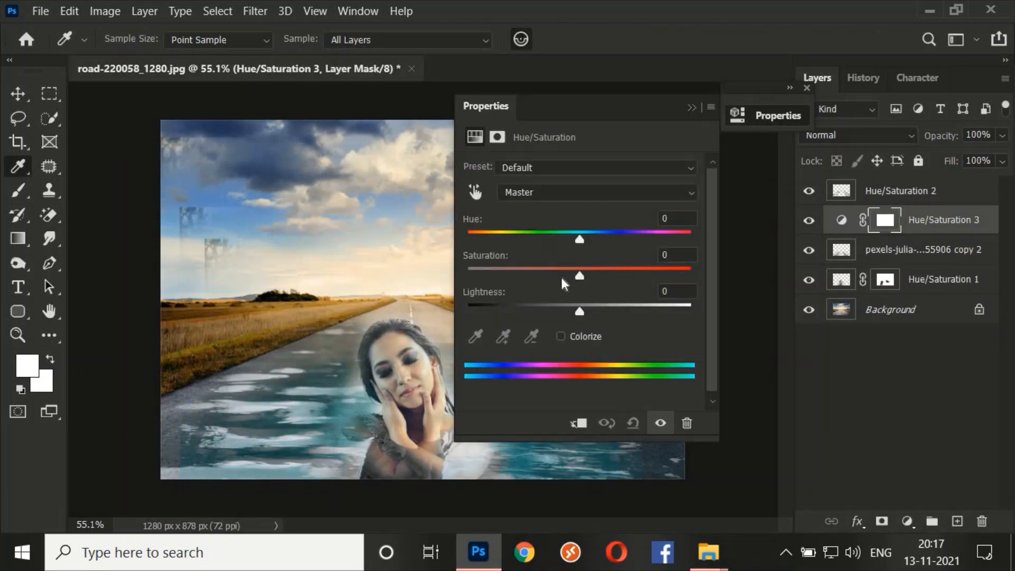
left_click_drag(722, 103, 854, 125)
left_click_drag(712, 333, 703, 333)
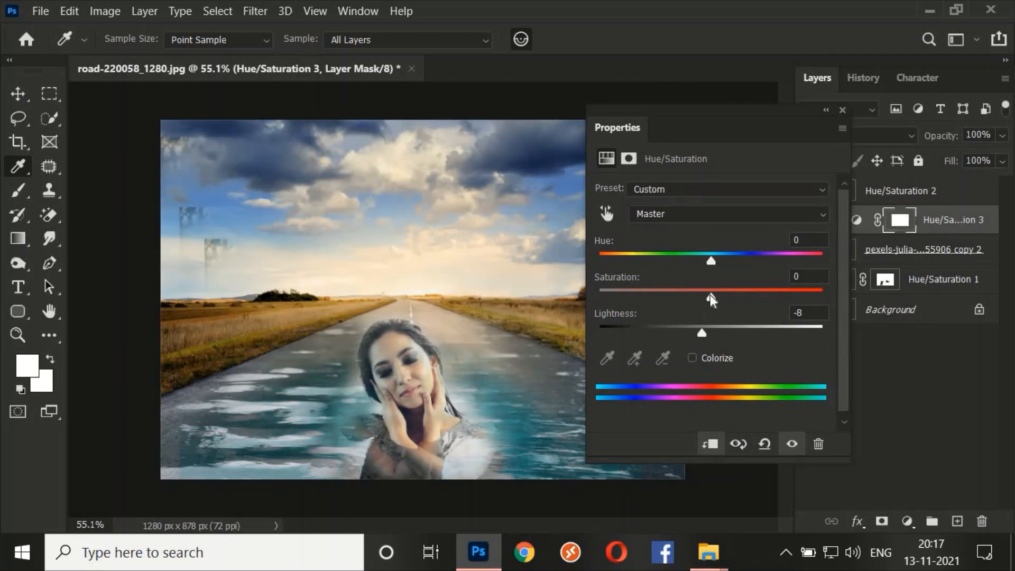
left_click(826, 109)
left_click(868, 249, "shift")
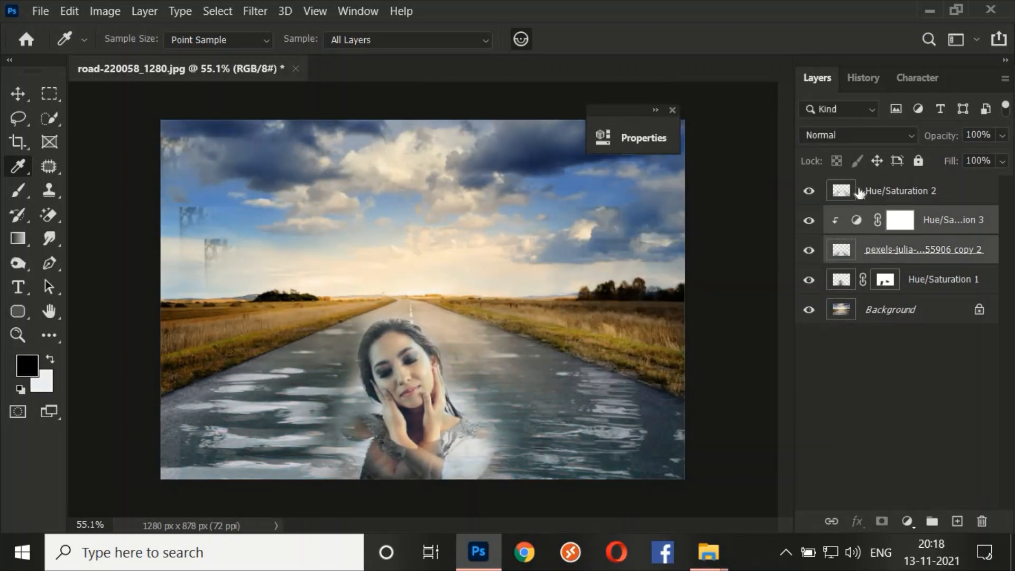
key("ctrl+e")
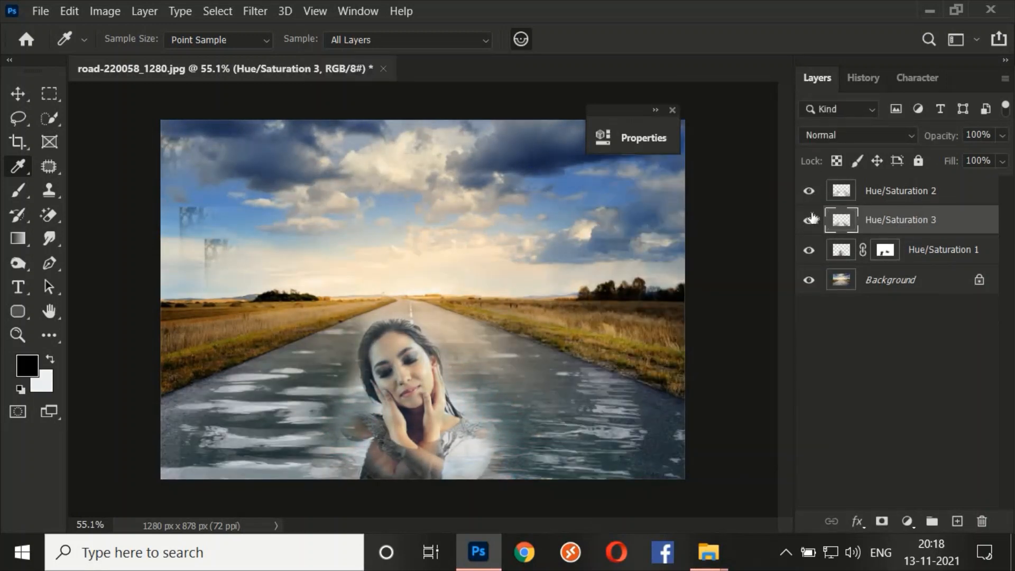
- Duplicate the adjusted water layer, scale the copy to about 70%, and place it over the lower road around the woman
key("ctrl+j")
key("ctrl+t")
left_click_drag(624, 278, 483, 439)
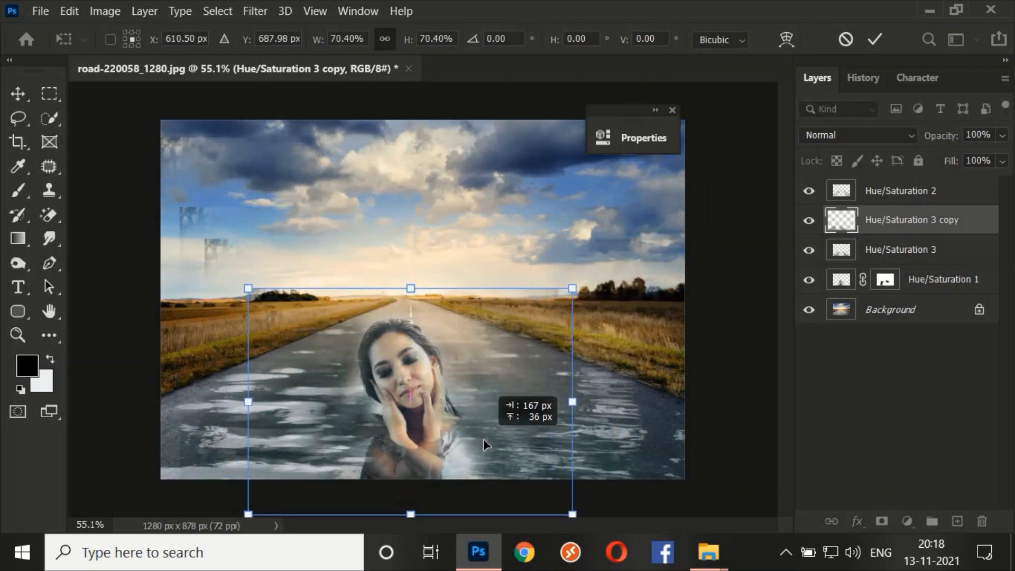
key("Return")
- Add a mask to the scaled water copy and paint black on it to uncover the woman's body
left_click(882, 522)
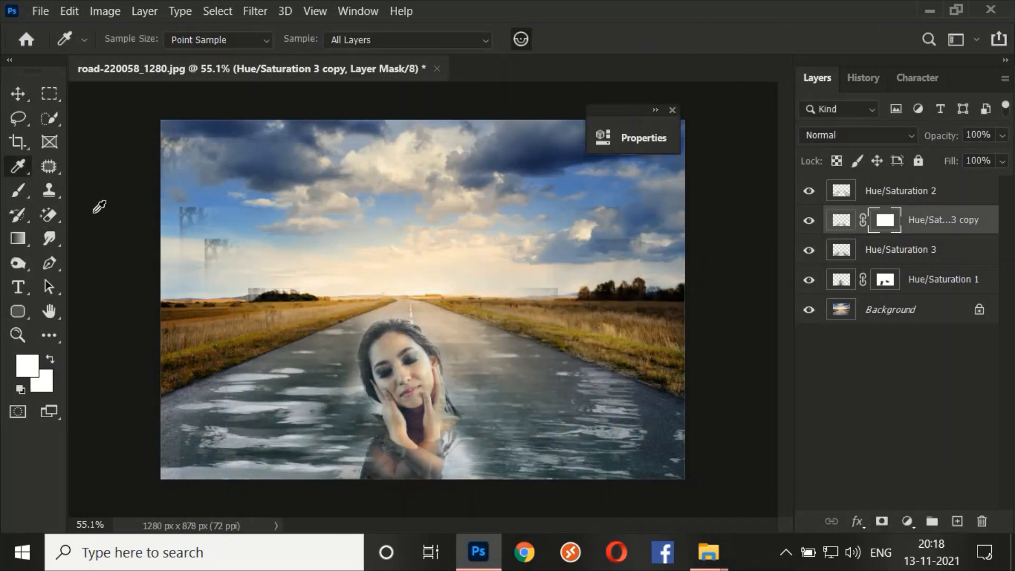
key("b")
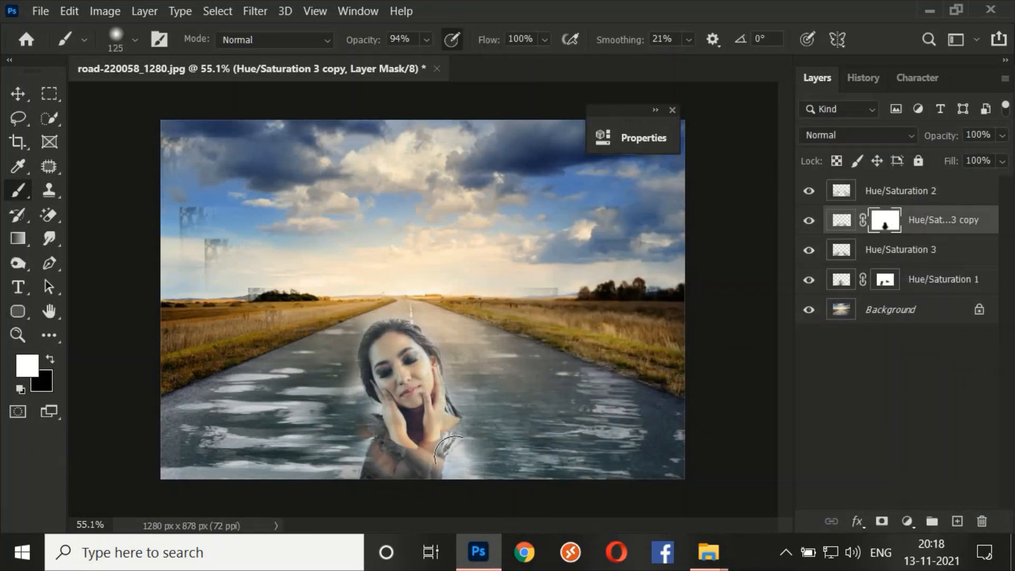
left_click(907, 283, "shift")
left_click(904, 197, "shift")
left_click(904, 279)
left_click(906, 251)
left_click(909, 197, "shift")
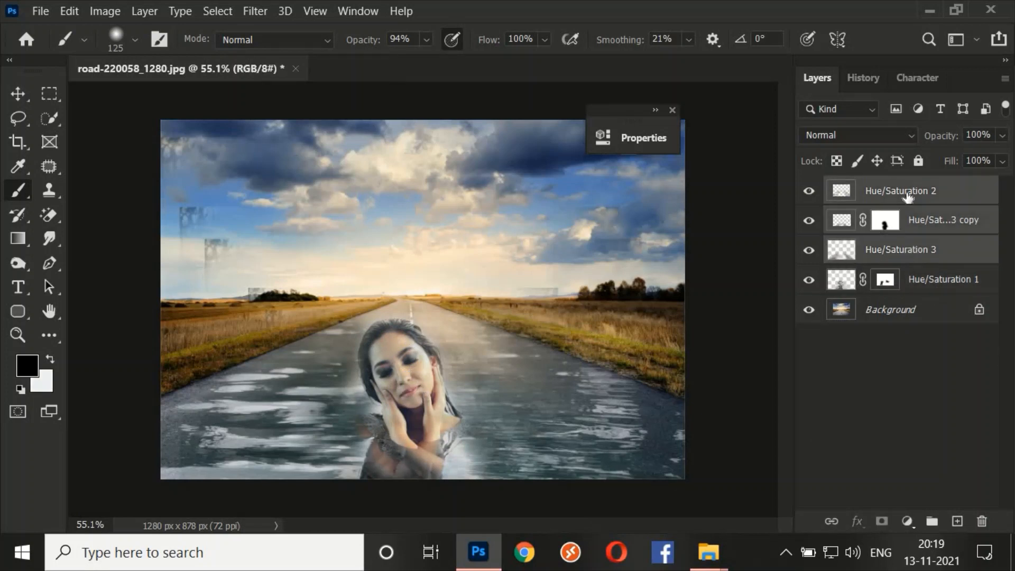
left_click(914, 247)
- Warp the masked water copy, bending its sides inward and stretching its lower right corner outward to fit the road
left_click(912, 220)
left_click(815, 220)
left_click(815, 220)
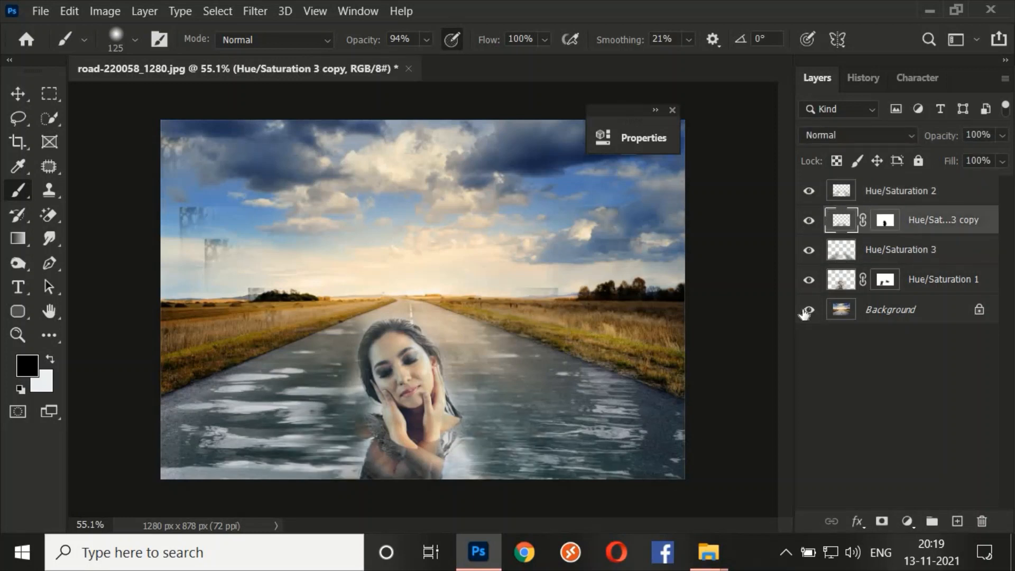
key("ctrl+t")
left_click_drag(577, 287, 582, 284)
right_click(582, 284)
left_click(534, 190)
left_click_drag(528, 436, 582, 377)
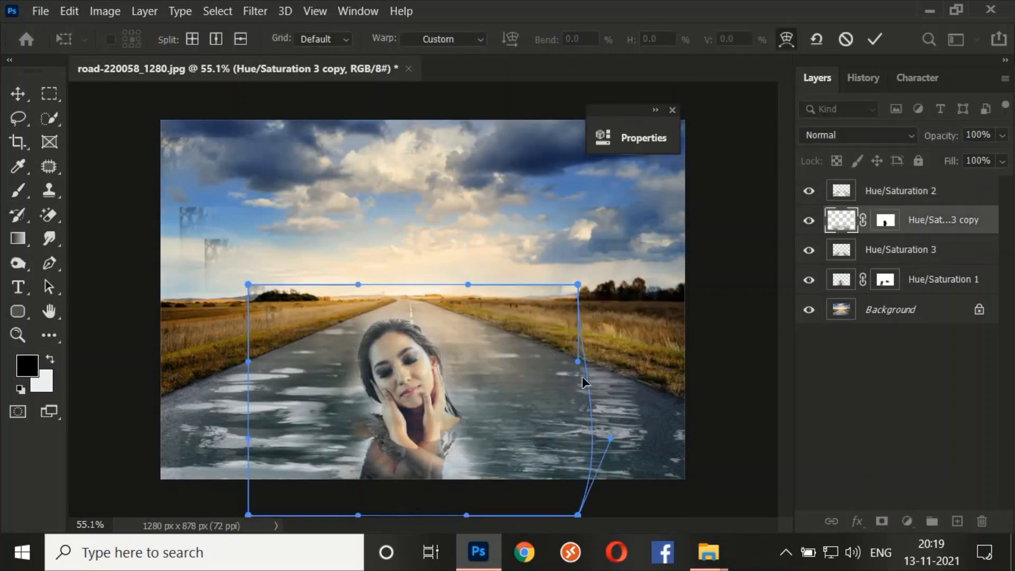
left_click_drag(199, 347, 309, 395)
left_click_drag(398, 426, 440, 459)
left_click_drag(606, 432, 584, 385)
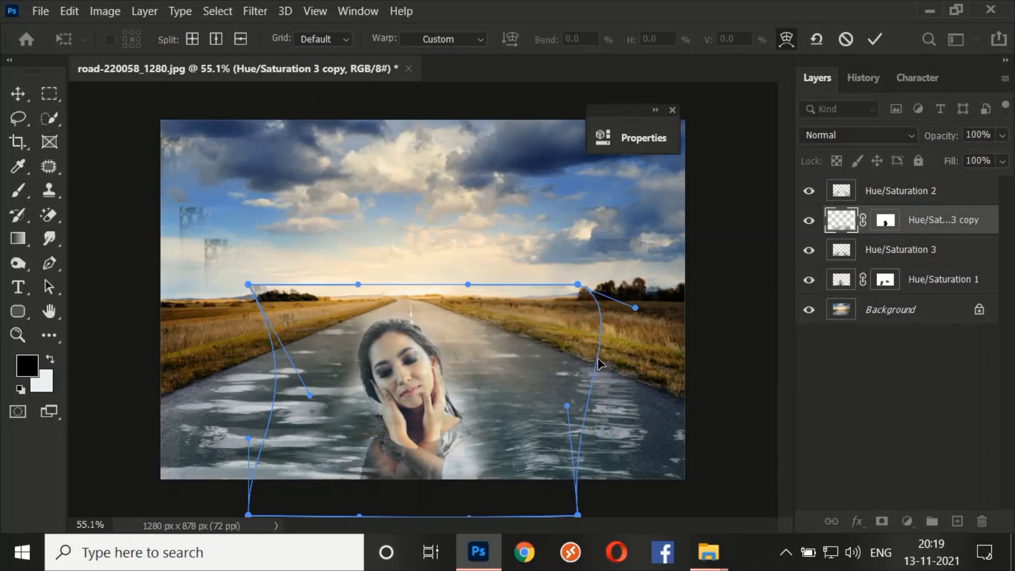
left_click_drag(635, 307, 560, 360)
left_click_drag(578, 515, 615, 517)
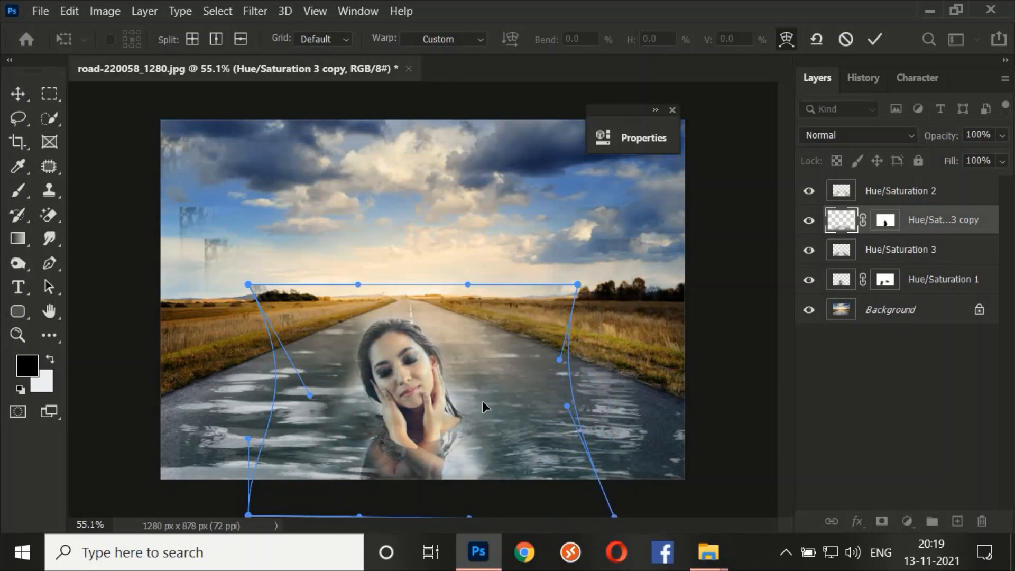
key("Return")
key("b")
- Scale the woman's layer to about 82% and move her down to the image's lower edge
left_click(929, 281)
key("ctrl+t")
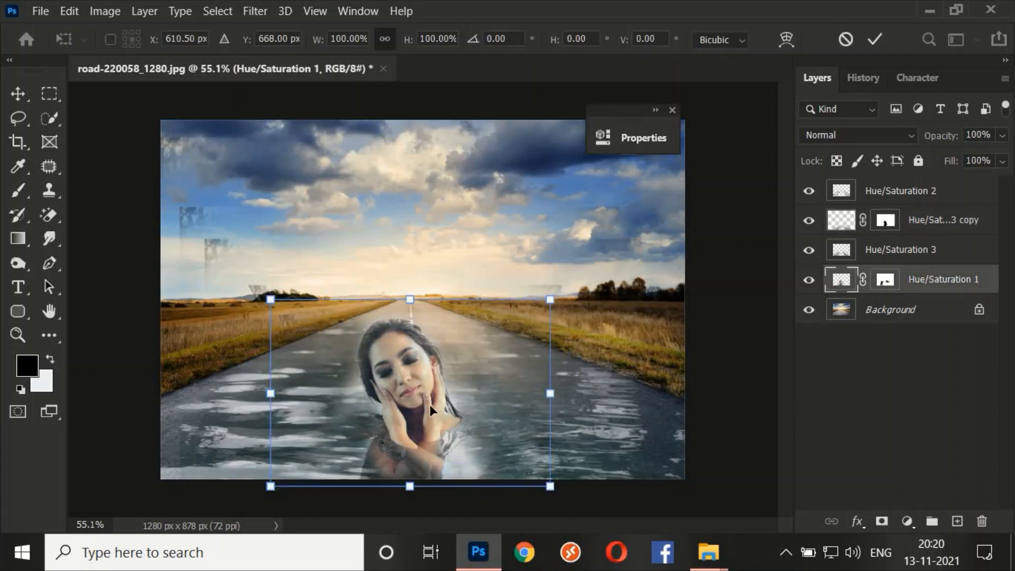
left_click_drag(429, 417, 428, 393)
left_click_drag(550, 275, 501, 307)
left_click_drag(402, 413, 427, 430)
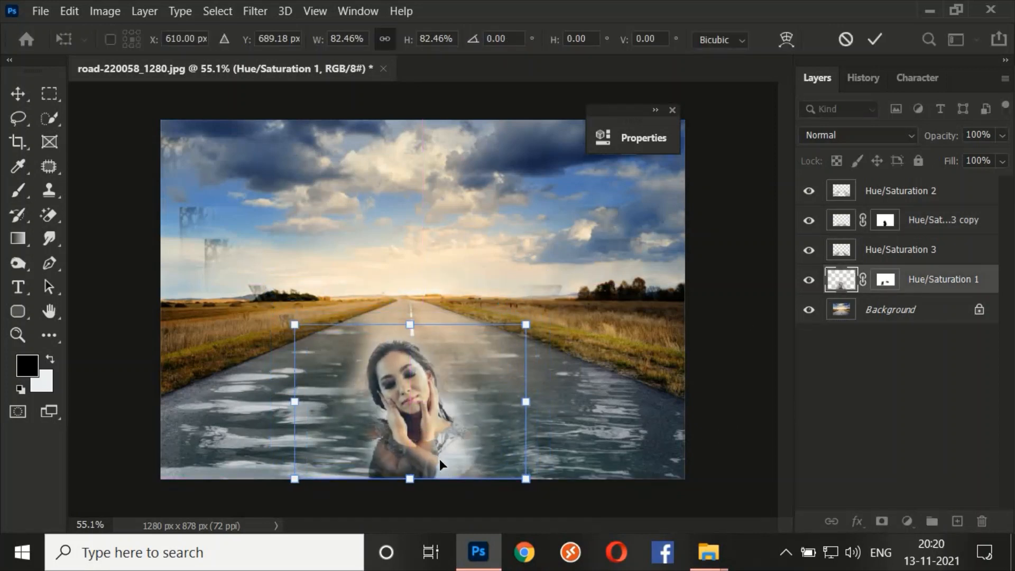
key("Return")
key("b")
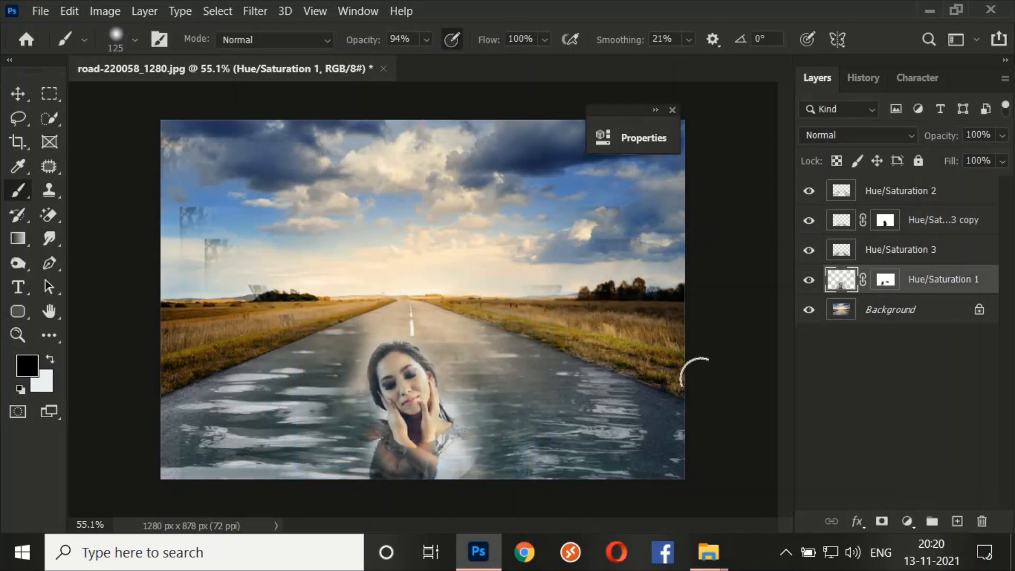
- Duplicate the Hue/Saturation 3 water layer, shrink the copy, and move it down beside the woman
left_click(898, 259)
key("ctrl+t")
key("Return")
key("ctrl+j")
key("ctrl+t")
left_click_drag(641, 206, 596, 263)
mouse_move(596, 243)
left_mouse_down()
mouse_move(651, 386)
mouse_move(608, 253)
left_mouse_up()
mouse_move(470, 469)
left_mouse_down()
mouse_move(492, 521)
mouse_move(519, 523)
left_mouse_up()
key("Return")
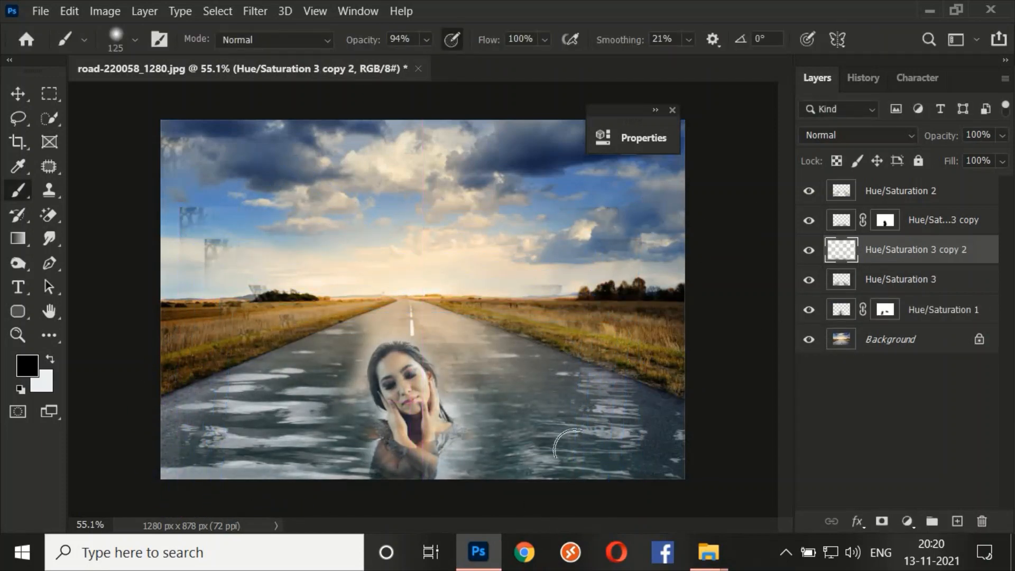
- Check the two lower water layers by toggling their visibility, and set the Hue/Saturation 3 layer's fill to 72%
left_click(809, 251)
left_click(810, 251)
left_click(810, 280)
left_click(809, 279)
left_click(899, 280)
left_click_drag(950, 162, 919, 165)
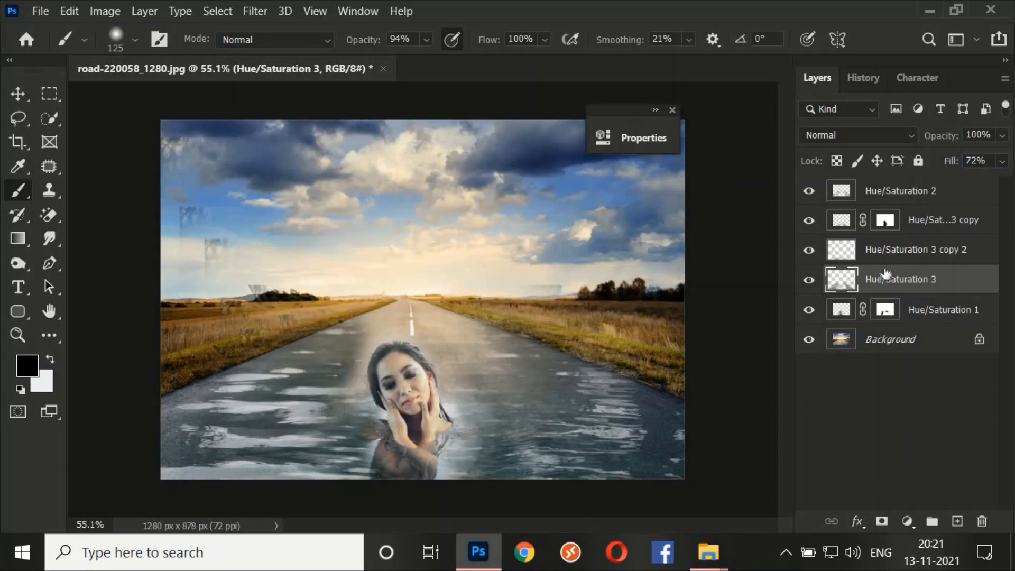
- Duplicate the 72% fill water layer, scale the copy to about 82%, and position it higher on the road
key("ctrl+j")
key("ctrl+t")
left_click_drag(471, 427, 495, 377)
left_click_drag(665, 157, 583, 213)
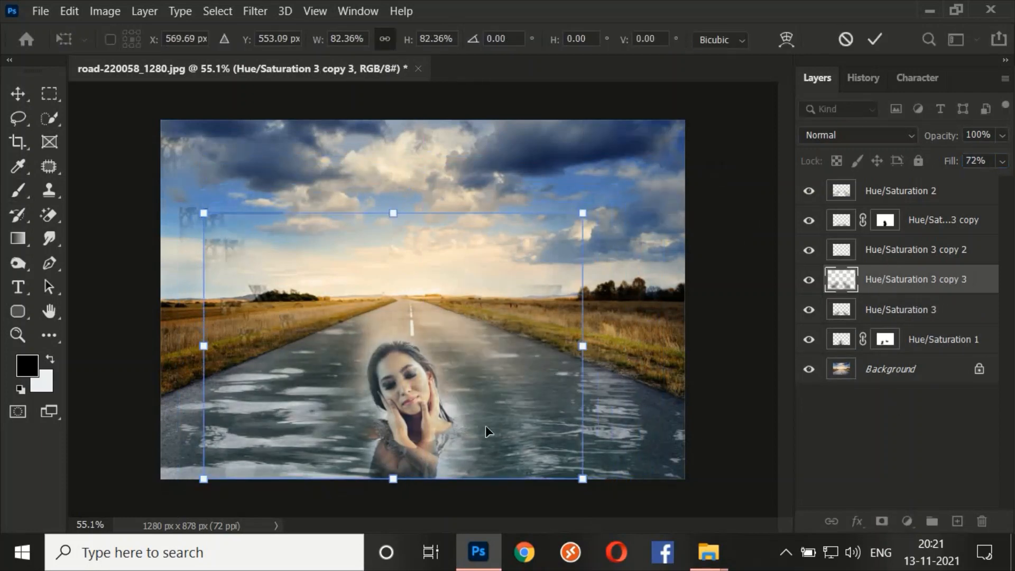
left_click_drag(485, 427, 496, 414)
key("Return")
key("b")
- Duplicate the newly scaled water layer and reposition the copy on the road
key("ctrl+j")
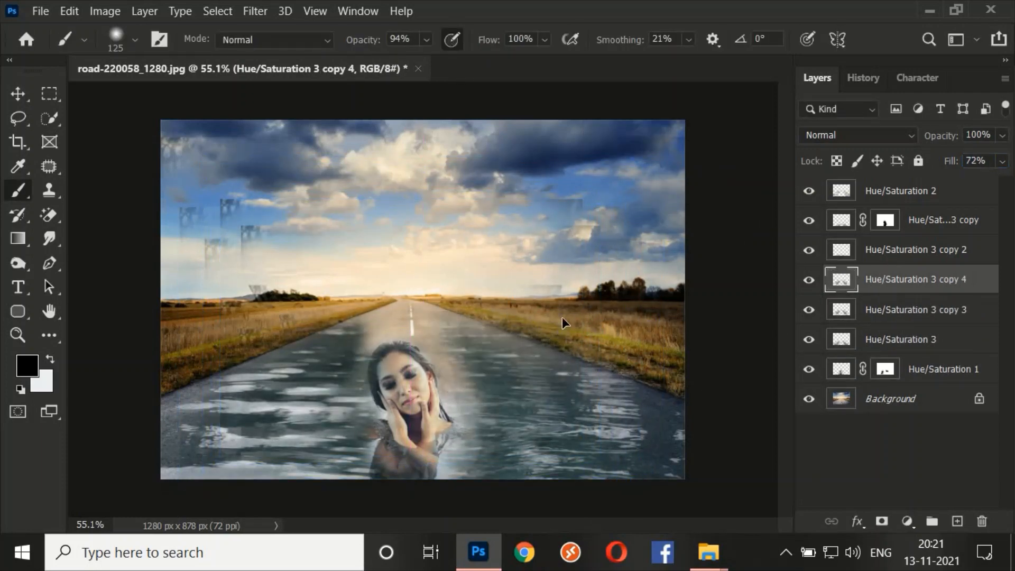
key("ctrl+t")
key("Return")
- Add another water copy scaled to about 60% and place it on the road behind the woman
key("ctrl+j")
key("ctrl+t")
left_click_drag(601, 200, 566, 290)
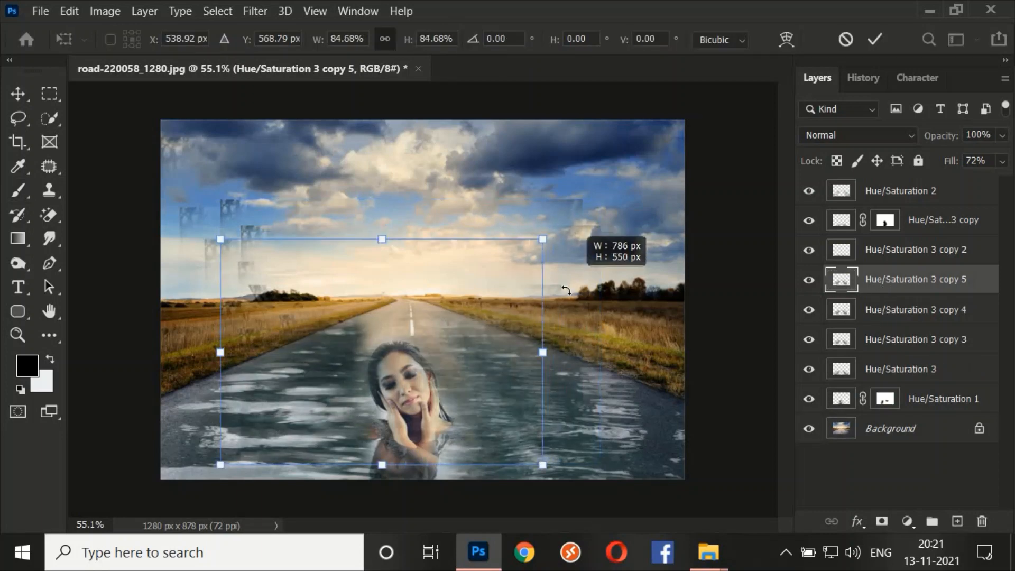
left_click_drag(523, 422, 543, 409)
left_click_drag(561, 454, 488, 403)
left_click_drag(434, 351, 472, 369)
left_click_drag(527, 245, 502, 257)
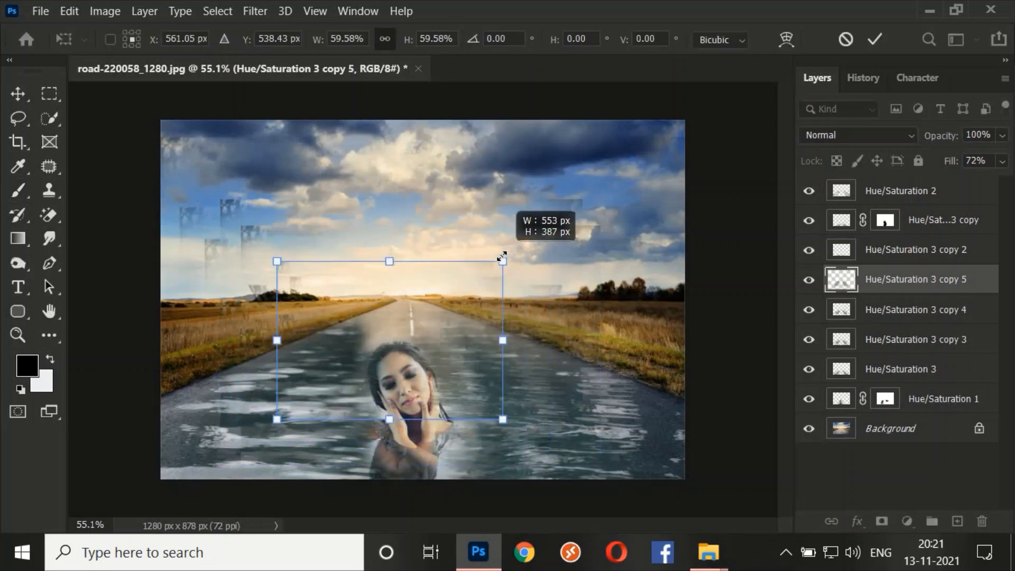
mouse_move(465, 388)
left_mouse_down()
mouse_move(494, 339)
mouse_move(412, 363)
left_mouse_up()
key("Return")
- Duplicate the small water patch twice and spread the copies along the road toward the horizon
key("ctrl+j")
key("ctrl+t")
key("Return")
key("ctrl+j")
key("ctrl+t")
key("Return")
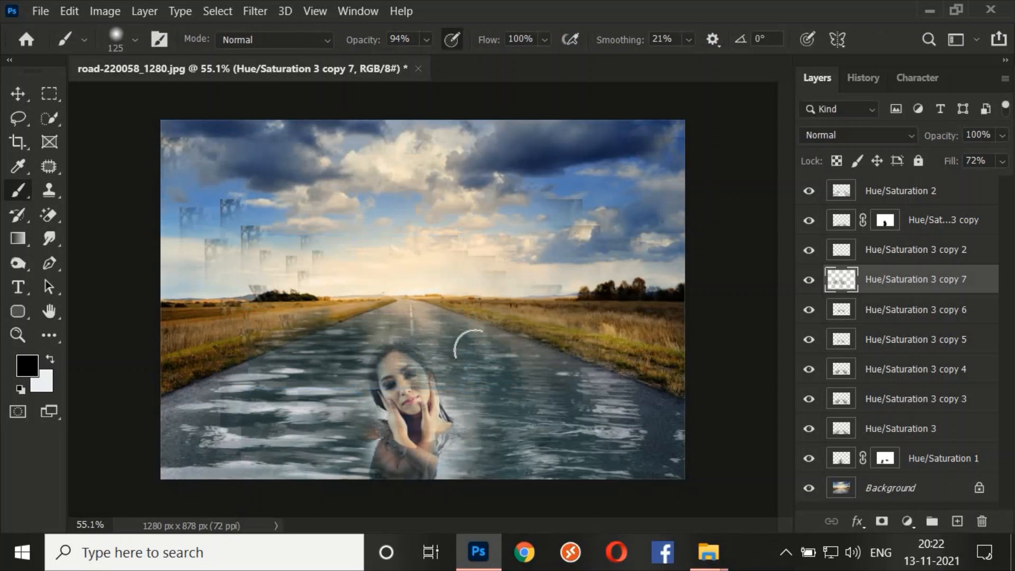
- Merge the water layers from Hue/Saturation 3 up to Hue/Saturation 2 and mask the leftover fragments out of the sky
left_click(892, 432, "shift")
left_click(891, 433)
left_click(899, 190, "shift")
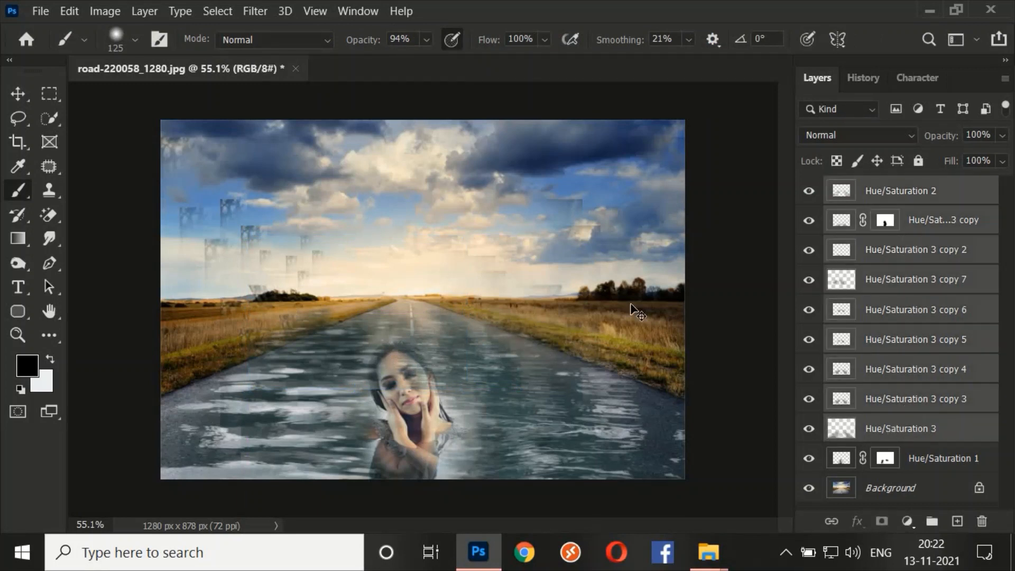
key("ctrl+e")
left_click_drag(374, 188, 286, 261)
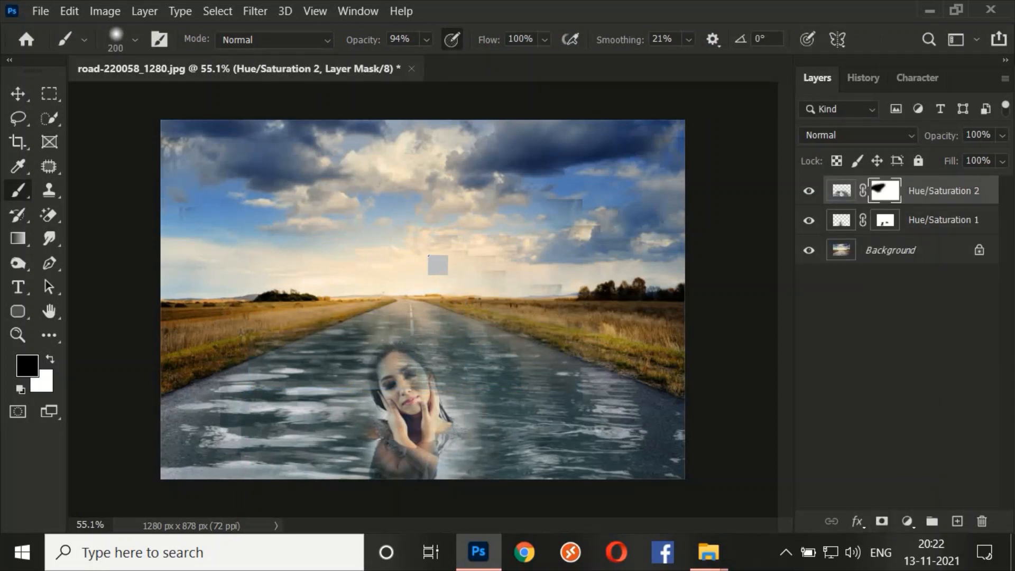
left_click_drag(438, 265, 691, 360)
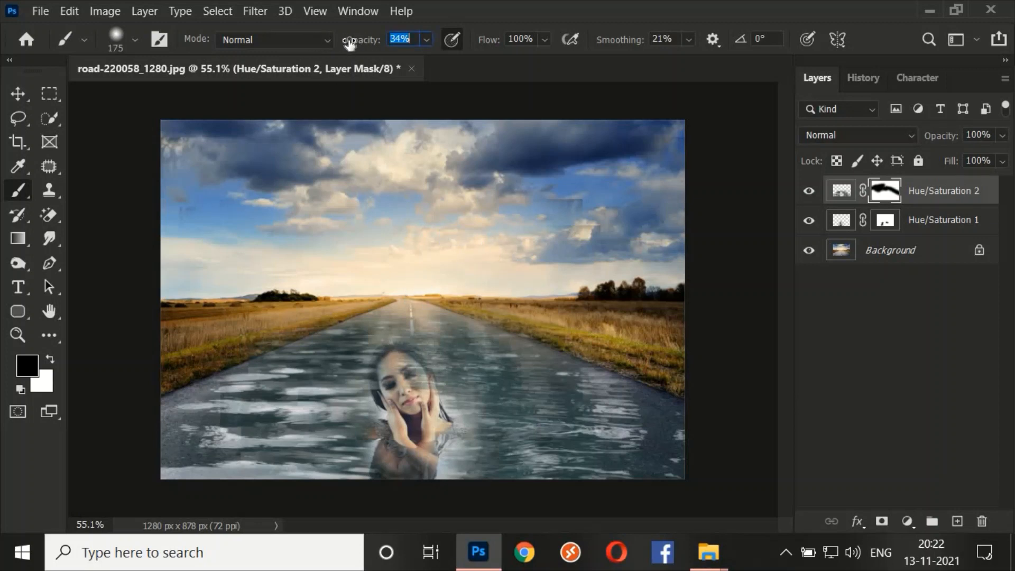
- Soften the merged water layer's mask along the far road and behind the woman's head with a low-opacity brush
left_click_drag(349, 43, 341, 44)
key("[")
left_click_drag(387, 304, 309, 375)
left_click_drag(350, 43, 349, 44)
mouse_move(352, 341)
left_mouse_down()
mouse_move(344, 391)
mouse_move(496, 344)
mouse_move(514, 384)
mouse_move(491, 350)
mouse_move(535, 377)
mouse_move(528, 365)
left_mouse_up()
key("j")
left_click(491, 359)
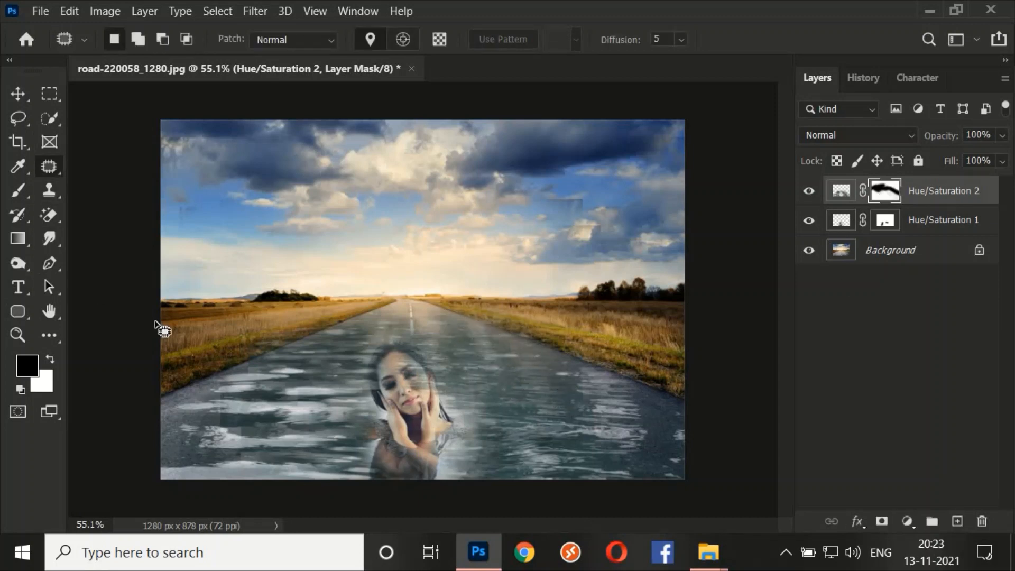
- Mask the water off the woman's hair and face using the Brush at 100% opacity and a size of 50
left_click(18, 190)
left_click_drag(365, 40, 476, 49)
mouse_move(374, 374)
left_mouse_down()
mouse_move(400, 368)
mouse_move(387, 350)
mouse_move(381, 382)
mouse_move(409, 386)
mouse_move(376, 375)
left_mouse_up()
key("bracketleft")
key("bracketleft")
key("bracketleft")
key("bracketleft")
key("bracketleft")
key("bracketleft")
key("bracketleft")
key("bracketleft")
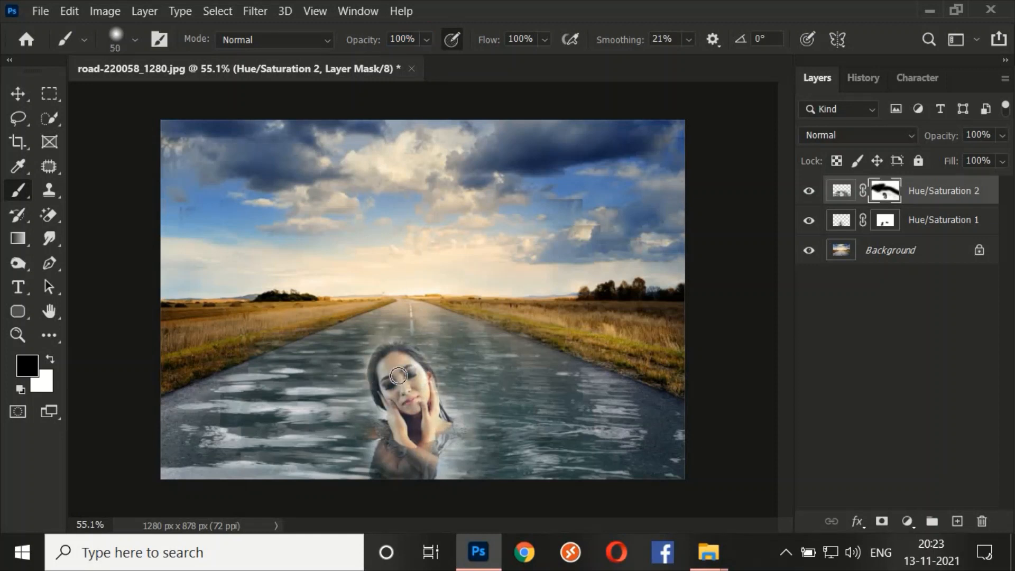
mouse_move(401, 349)
left_mouse_down()
mouse_move(399, 385)
mouse_move(409, 378)
mouse_move(408, 411)
left_mouse_up()
- Refine the water mask on the road behind the woman with the Brush at 37% opacity, alternating black and white
type("37")
key("Return")
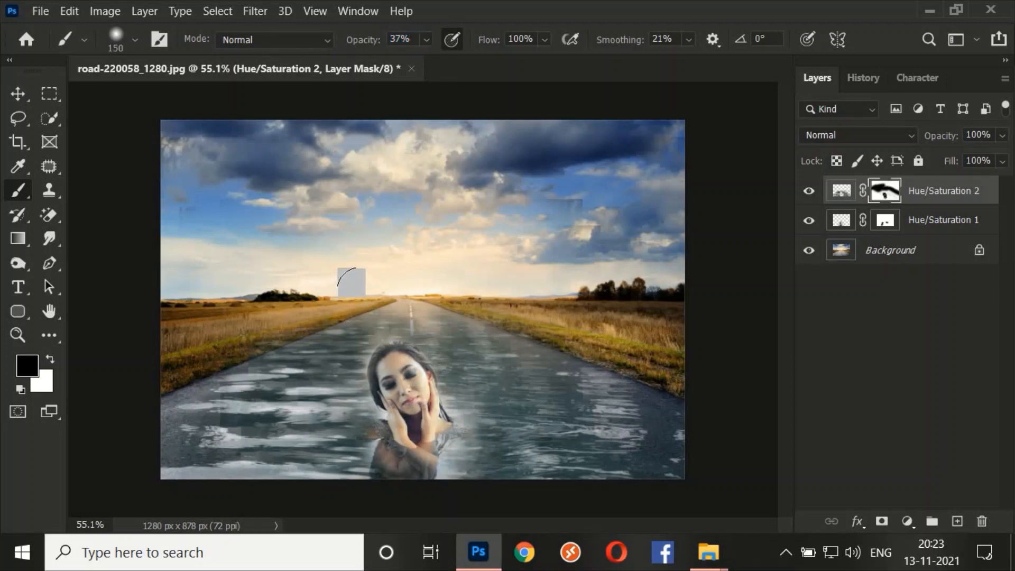
key("bracketright")
key("bracketright")
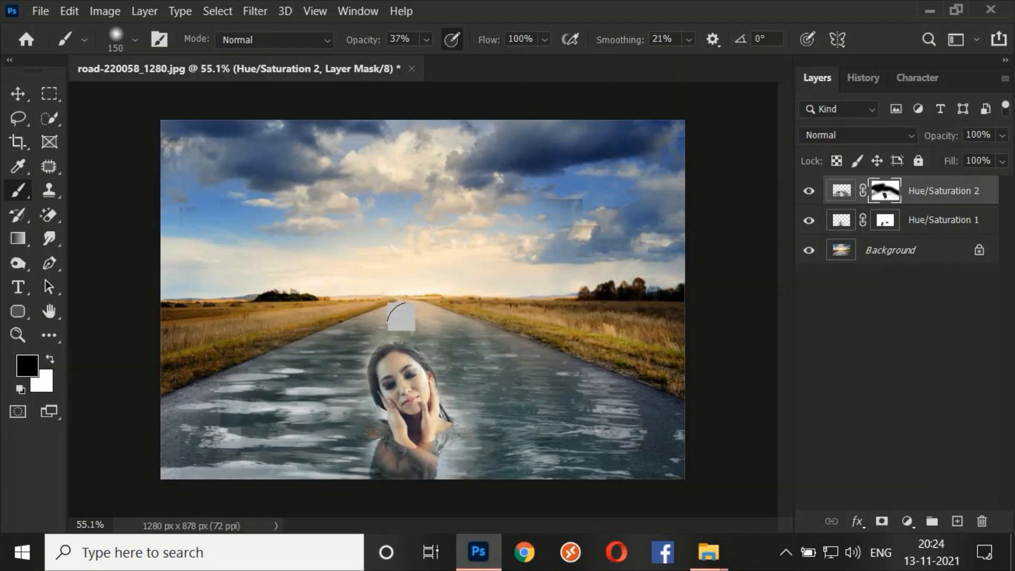
key("x")
key("x")
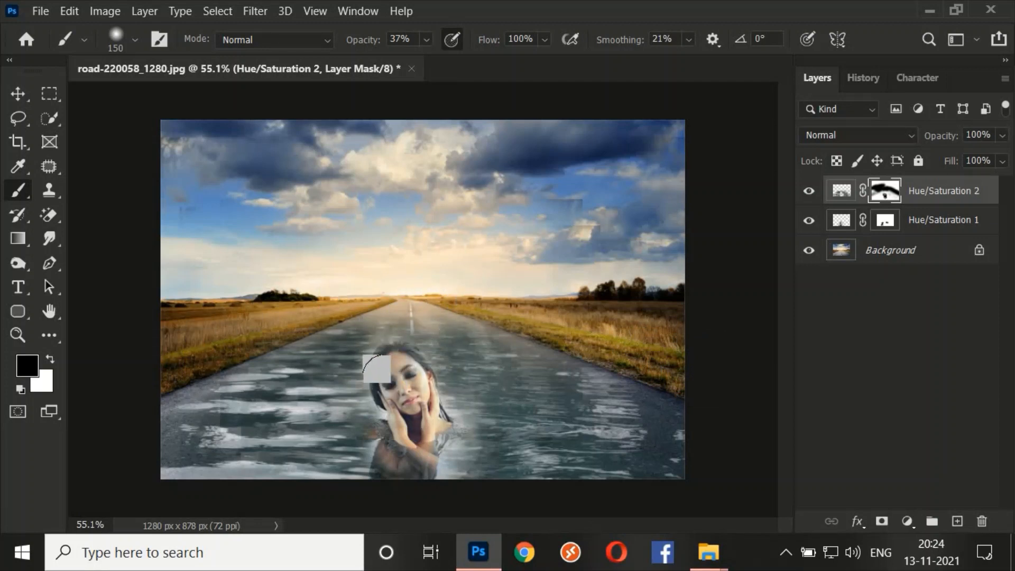
key("x")
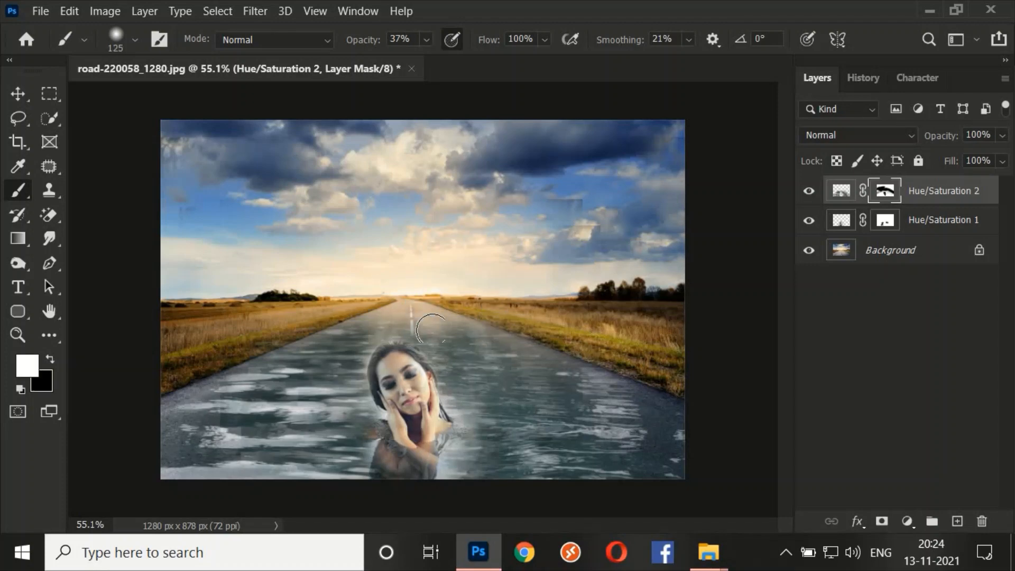
key("bracketleft")
key("bracketleft")
key("bracketleft")
key("bracketleft")
key("bracketleft")
key("bracketleft")
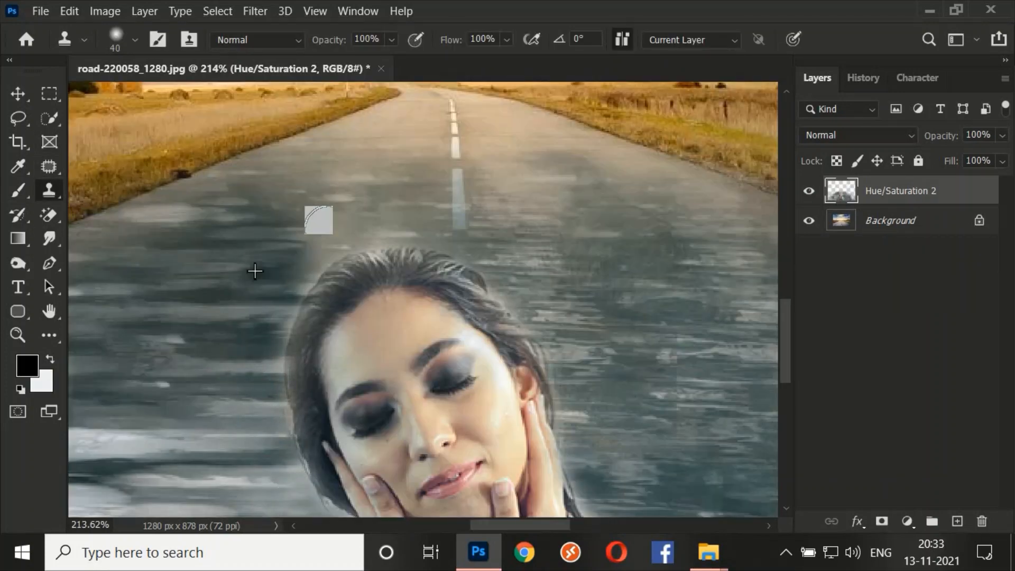
- Clone nearby water over the faded road patch around and above the woman's head with the Clone Stamp
left_click_drag(332, 233, 318, 227)
left_click(502, 245, "alt")
mouse_move(400, 218)
left_mouse_down()
mouse_move(346, 221)
mouse_move(477, 241)
left_mouse_up()
left_click(272, 255, "alt")
left_click(644, 321, "alt")
mouse_move(598, 214)
left_mouse_down()
mouse_move(639, 229)
mouse_move(537, 230)
left_mouse_up()
left_click(664, 268, "alt")
left_click_drag(595, 243, 195, 222)
left_click(220, 267, "alt")
key("ctrl+z")
mouse_move(254, 241)
left_mouse_down()
mouse_move(389, 206)
mouse_move(475, 228)
mouse_move(503, 222)
left_mouse_up()
key("ctrl+z")
left_click(195, 274, "alt")
left_click(174, 440, "alt")
left_click_drag(421, 218, 573, 241)
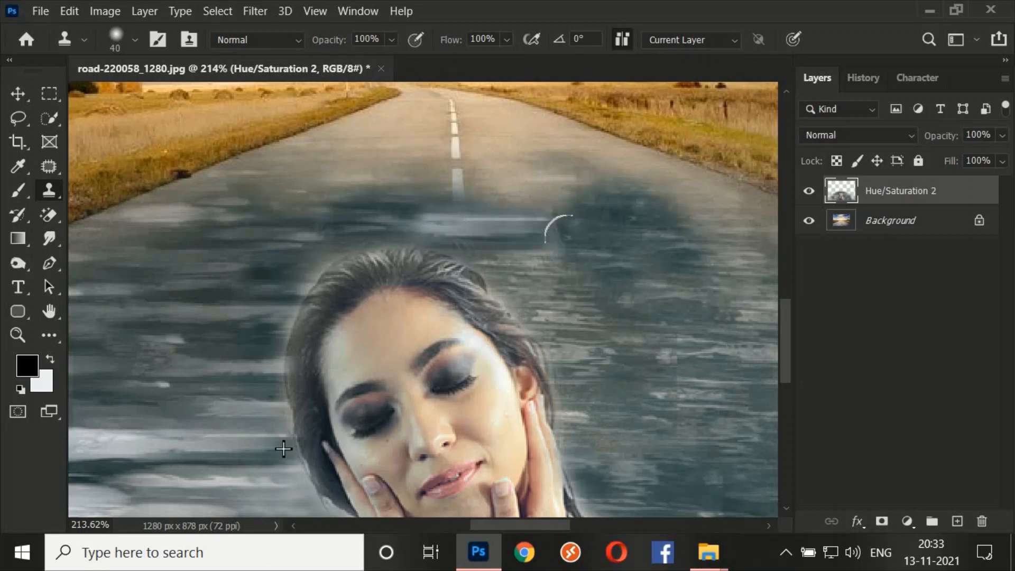
key("ctrl+z")
- Clone rippled water farther up the road, over the near lane marking and toward both road edges
left_click(725, 339, "alt")
mouse_move(469, 213)
left_mouse_down()
mouse_move(507, 192)
mouse_move(423, 219)
mouse_move(502, 221)
left_mouse_up()
left_click(698, 310, "alt")
left_click_drag(640, 182, 274, 214)
key("ctrl+z")
left_click(764, 339, "alt")
mouse_move(572, 172)
left_mouse_down()
mouse_move(473, 173)
mouse_move(444, 156)
left_mouse_up()
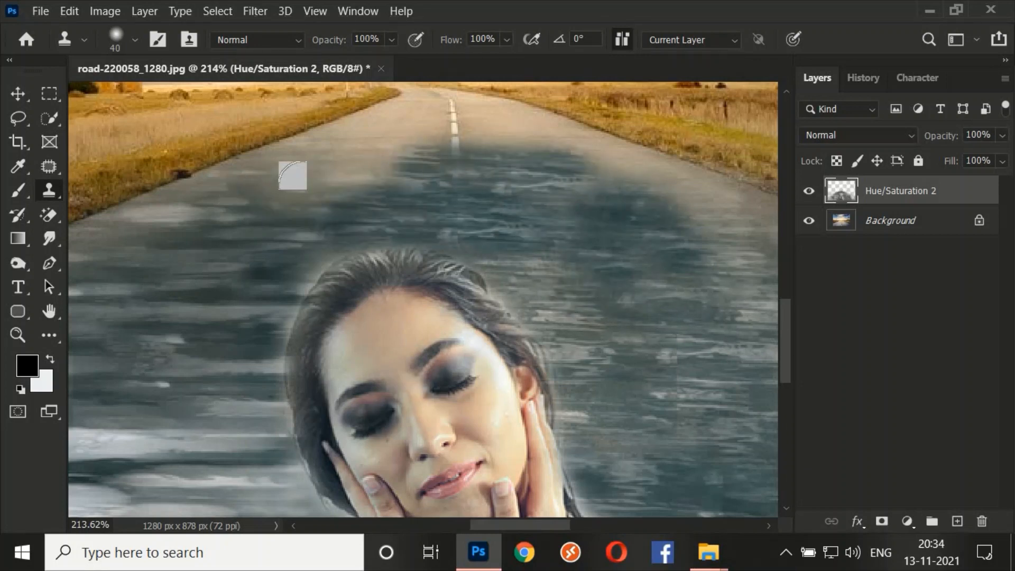
left_click_drag(306, 189, 306, 243)
left_click(759, 272, "alt")
left_click_drag(696, 185, 575, 153)
- Add a layer mask to the water layer and fade the cloned water's far edge with a 21% opacity brush
key("ctrl+minus")
key("ctrl+minus")
key("ctrl+minus")
left_click_drag(539, 327, 394, 260)
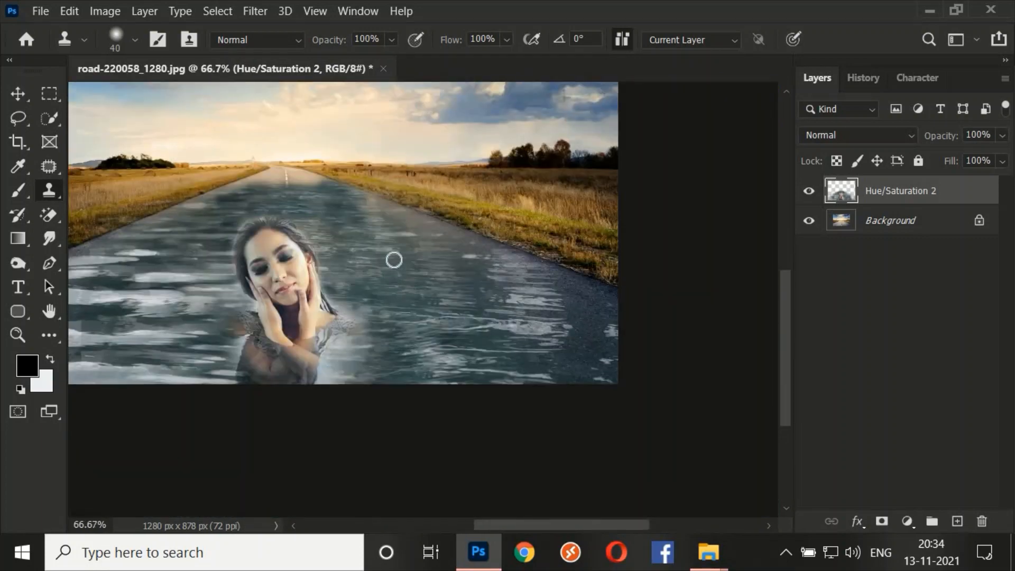
scroll(392, 212, "up", 2)
key("b")
left_click_drag(937, 163, 979, 166)
key("bracketright")
key("bracketright")
left_click_drag(328, 225, 342, 229)
key("ctrl+z")
left_click(882, 522)
left_click_drag(351, 42, 267, 55)
mouse_move(319, 218)
left_mouse_down()
mouse_move(229, 230)
mouse_move(356, 210)
left_mouse_up()
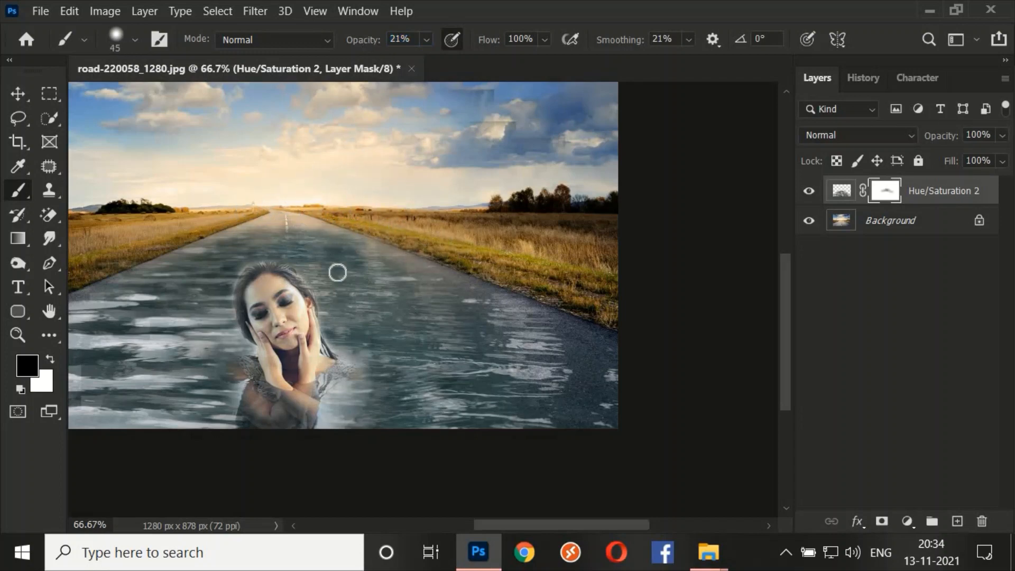
key("bracketleft")
key("ctrl+minus")
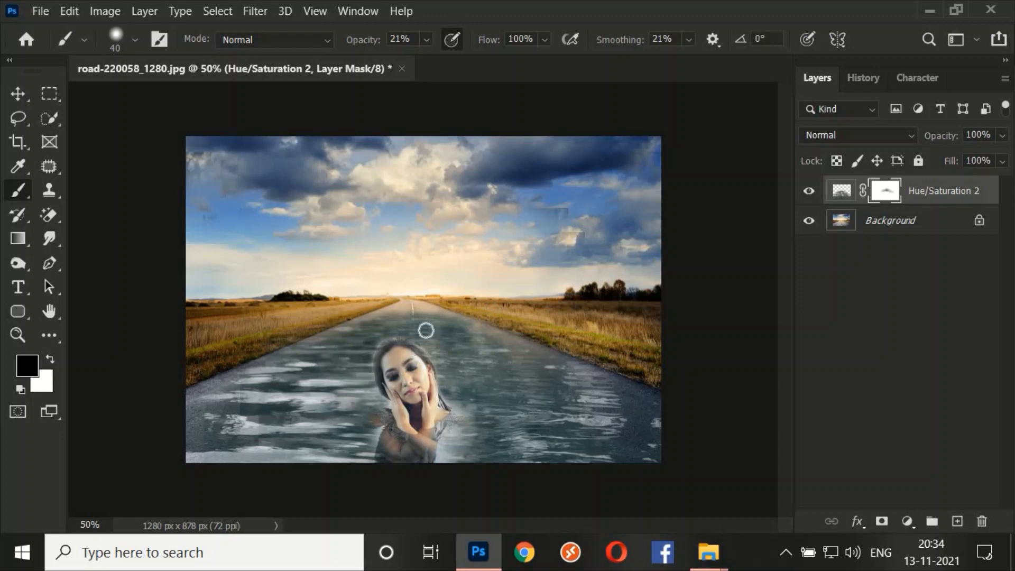
key("bracketright")
key("bracketright")
key("bracketright")
key("bracketright")
key("bracketright")
key("bracketright")
key("bracketright")
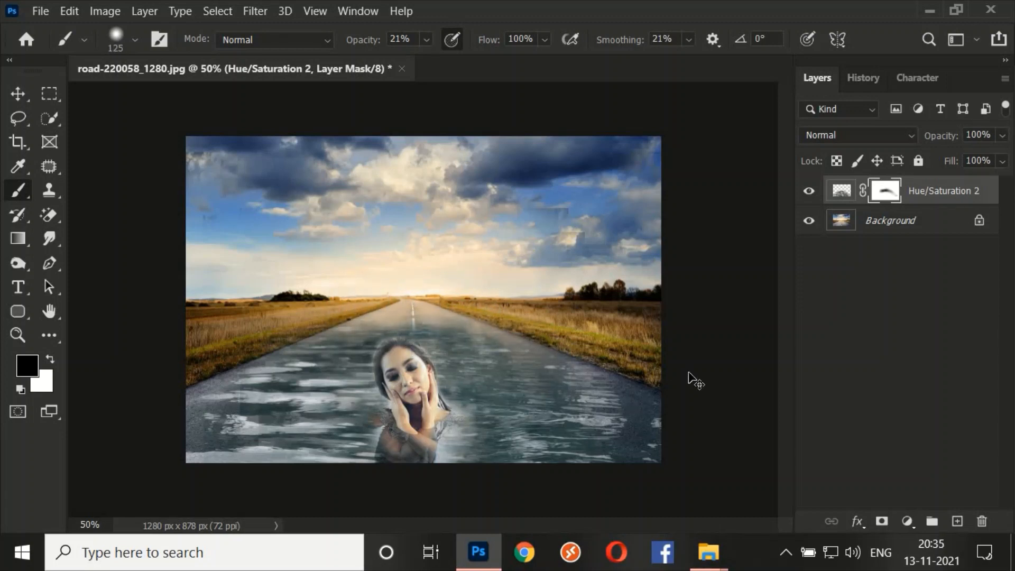
key("ctrl+z")
key("ctrl+z")
key("ctrl+z")
key("ctrl+z")
key("ctrl+z")
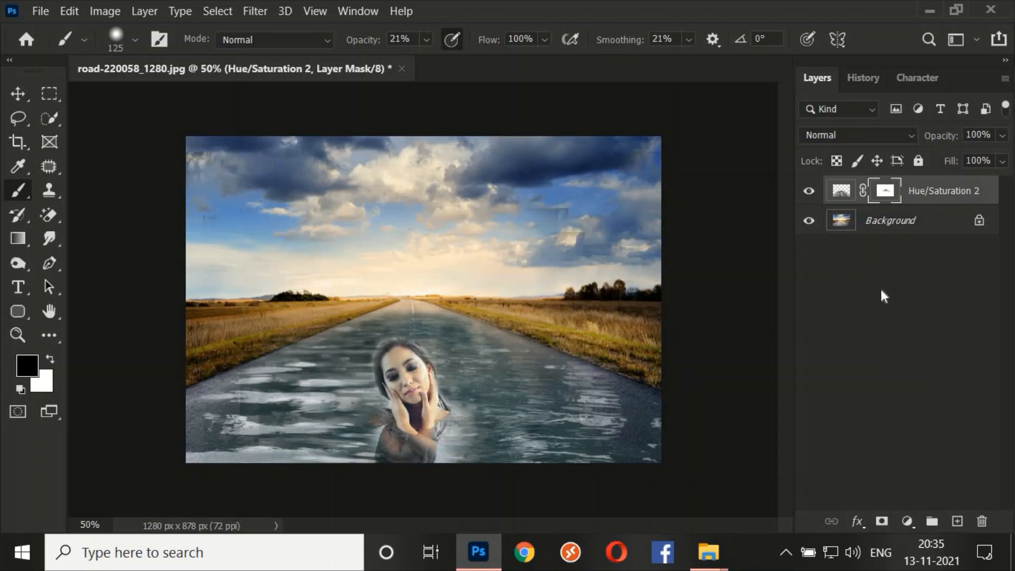
left_click(858, 79)
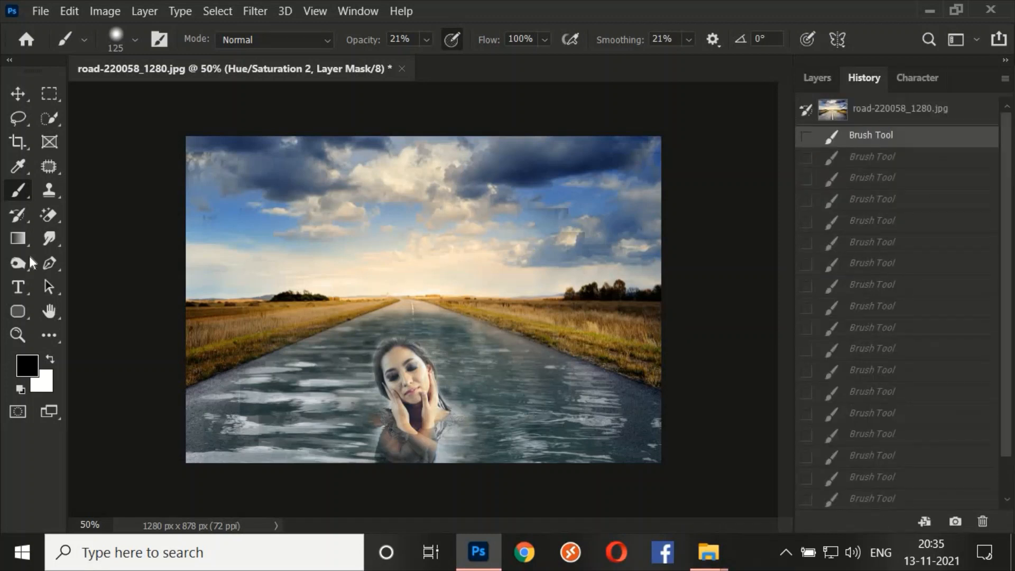
- Brush the water mask across the far road with large, soft 21% opacity strokes to blend the water edge
left_click(460, 326)
left_click(406, 325)
left_click(367, 326)
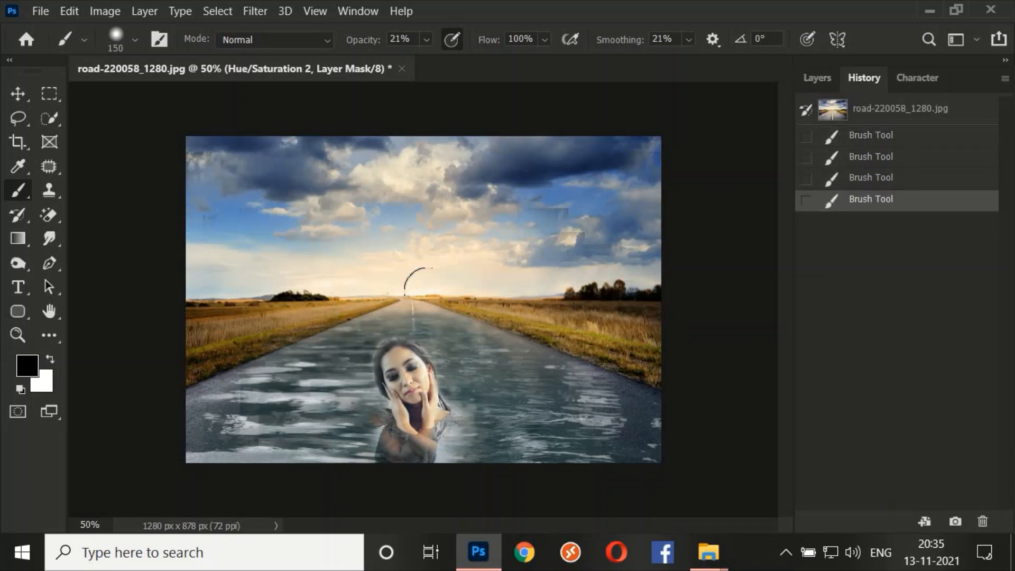
scroll(426, 299, "down", 2)
scroll(426, 300, "up", 3)
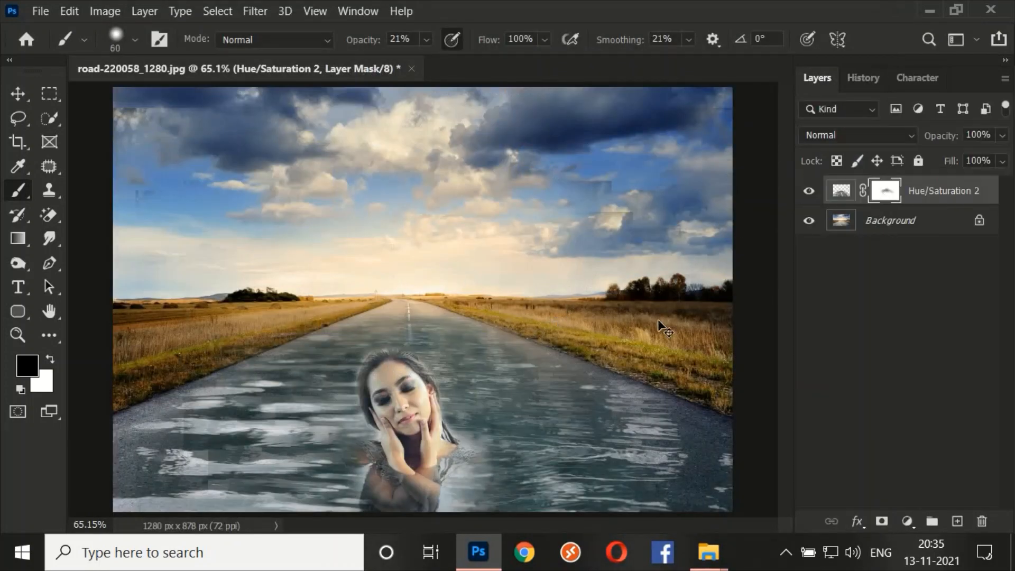
- Compare the image with and without the latest mask strokes, and undo those strokes
key("ctrl+z")
key("ctrl+z")
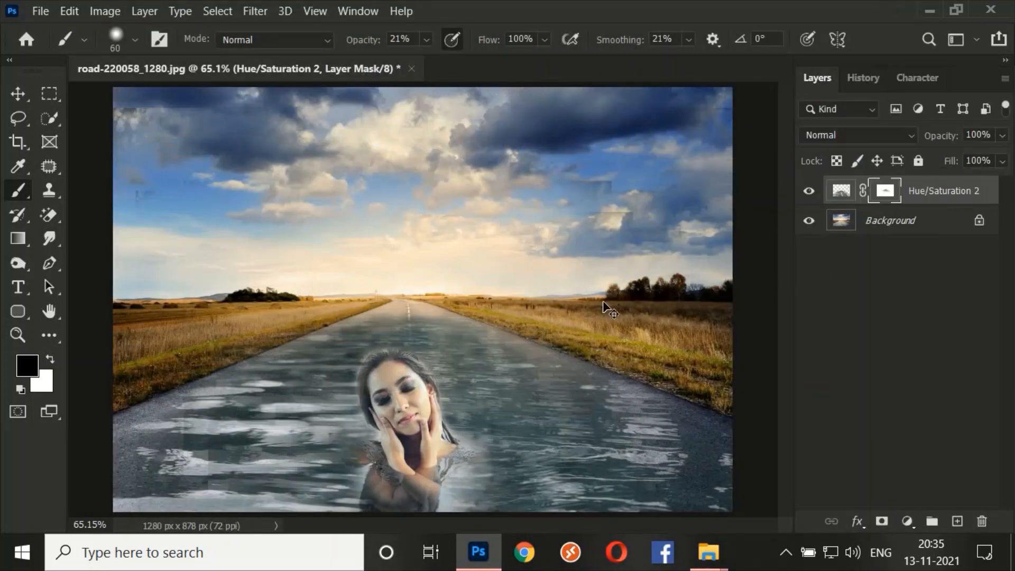
key("ctrl+shift+z")
key("ctrl+shift+z")
key("ctrl+z")
key("ctrl+z")
key("ctrl+z")
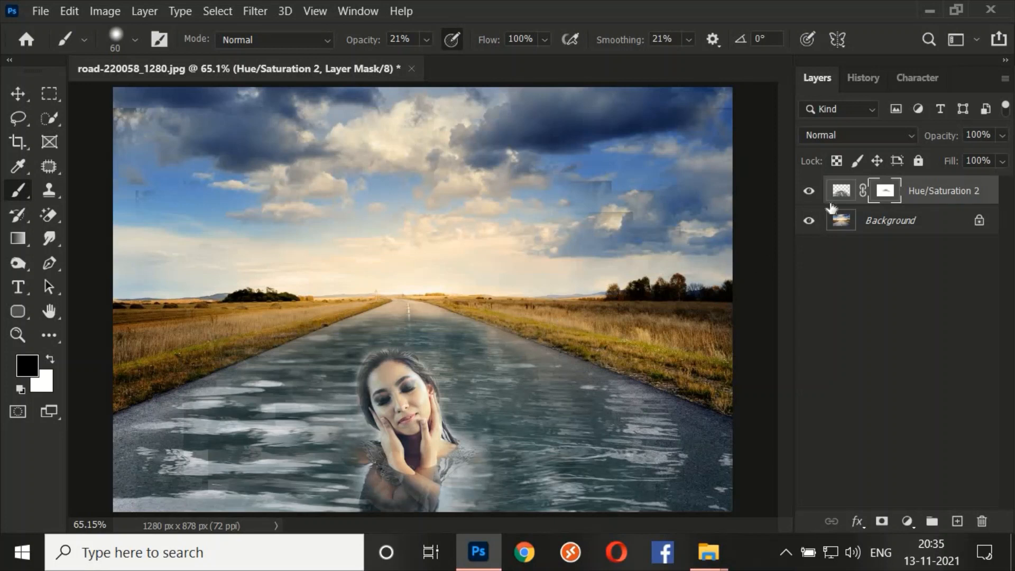
- Try deleting the layer mask from the Hue/Saturation 2 water layer
right_click(885, 191)
left_click(867, 225)
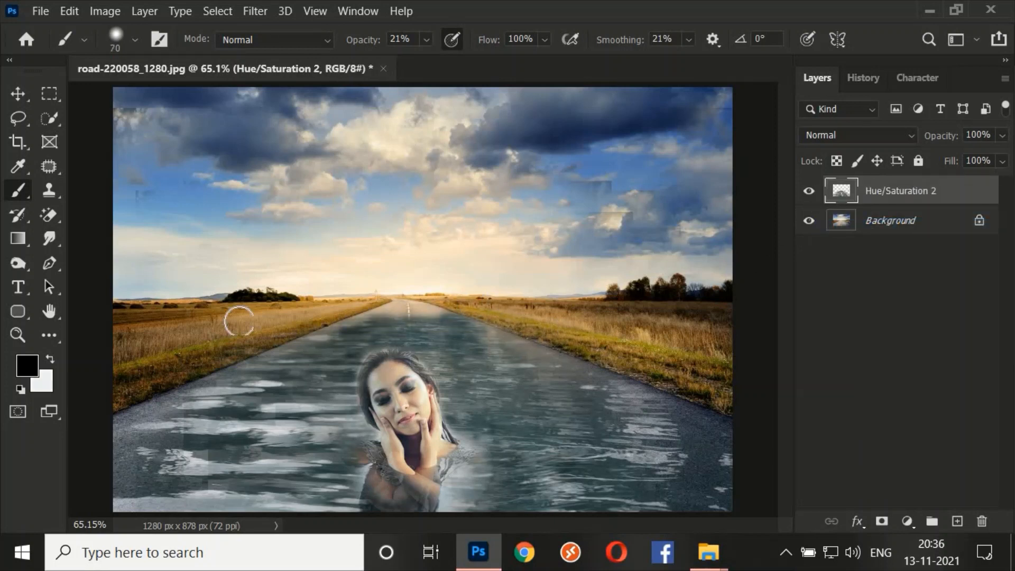
key("ctrl+z")
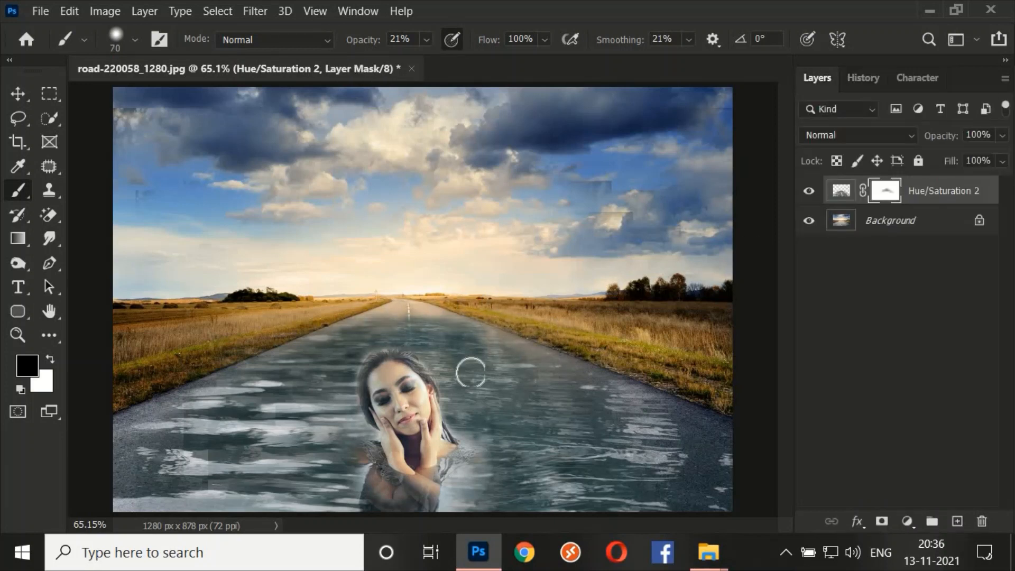